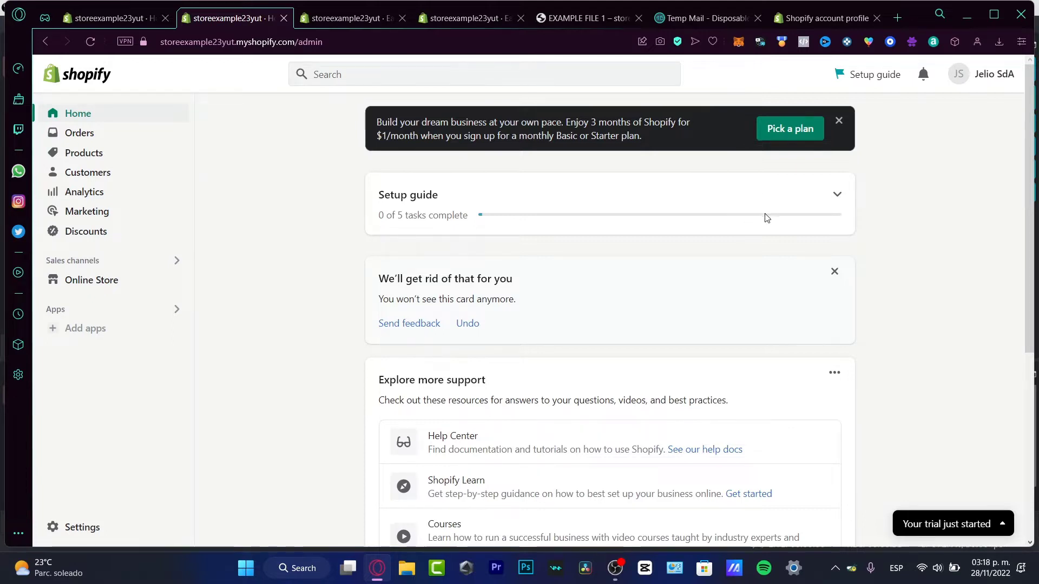
Dismiss the Pick a plan banner and bring up the apps search showing Easy Appointment Booking
left_click(838, 196)
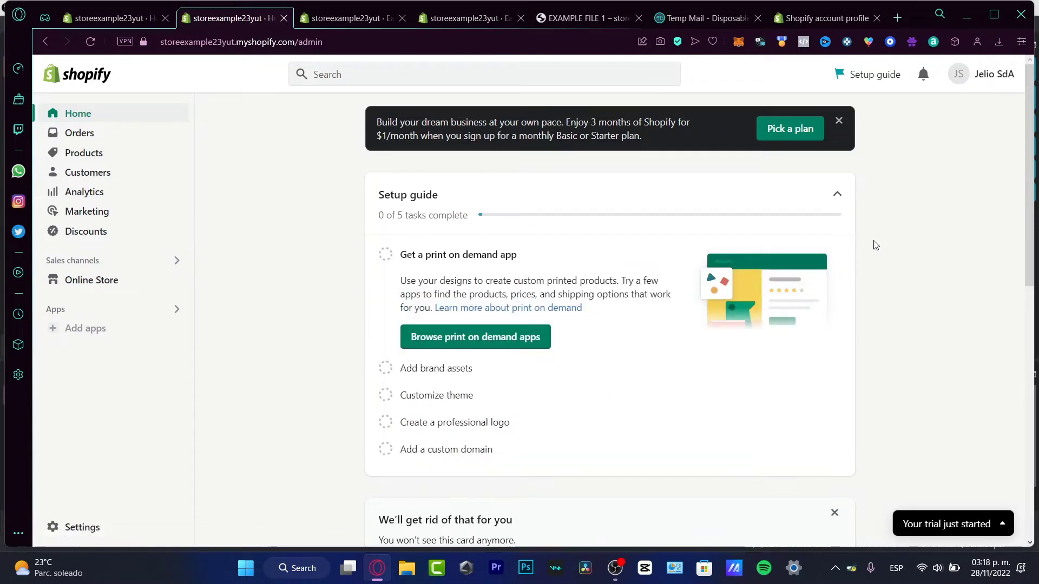
left_click(840, 201)
left_click(838, 121)
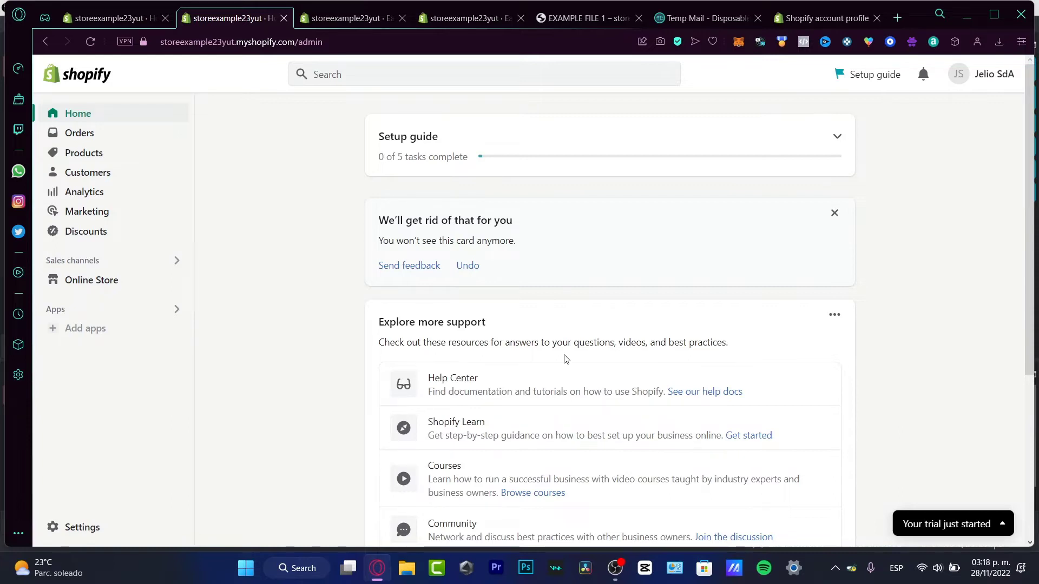
left_click(75, 309)
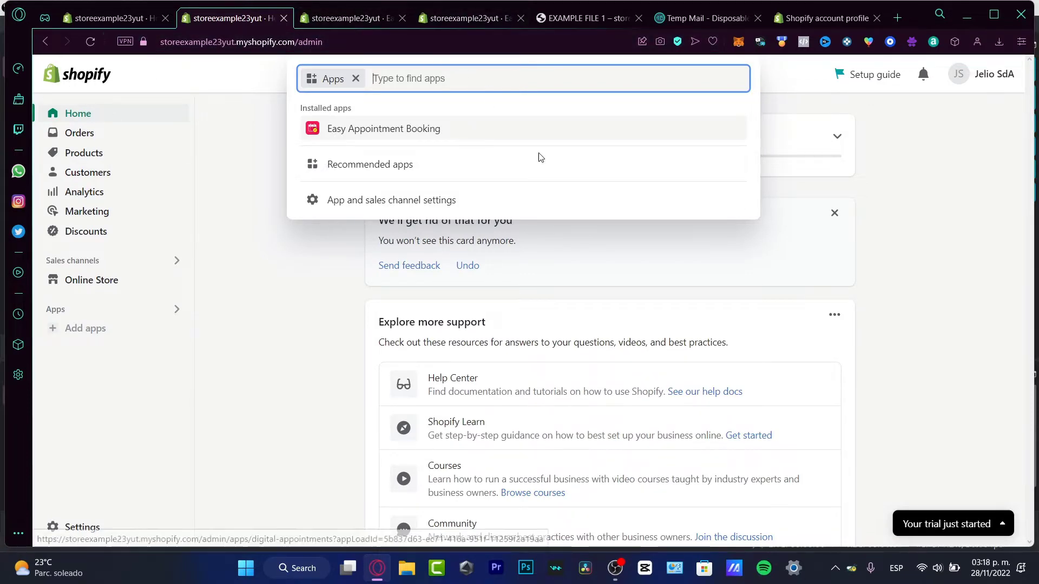
From the Picked for you recommended apps, open the Shopify App Store in a new tab
left_click(486, 162)
scroll(576, 298, "down", 2)
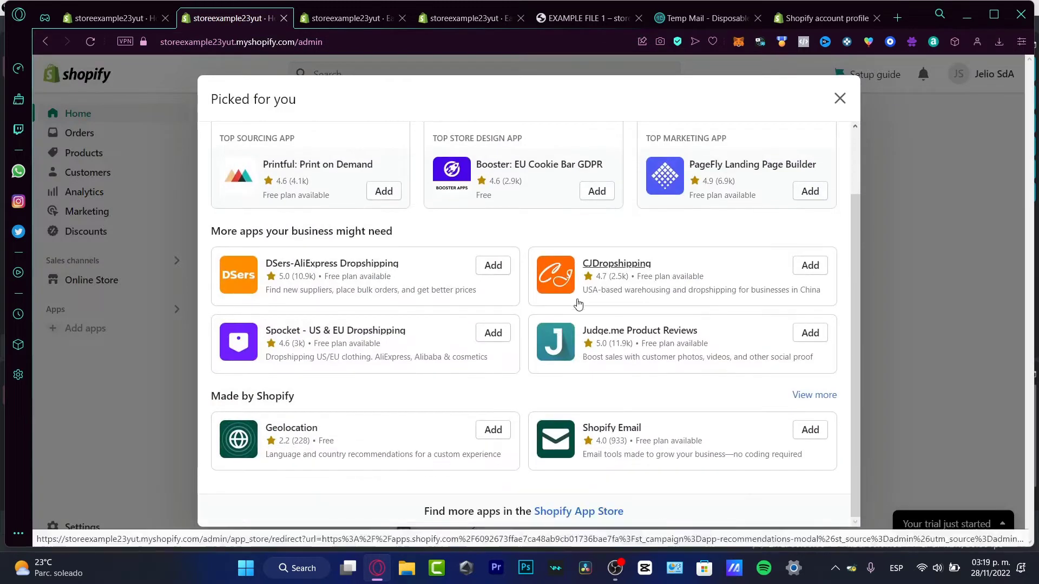
left_click(620, 511)
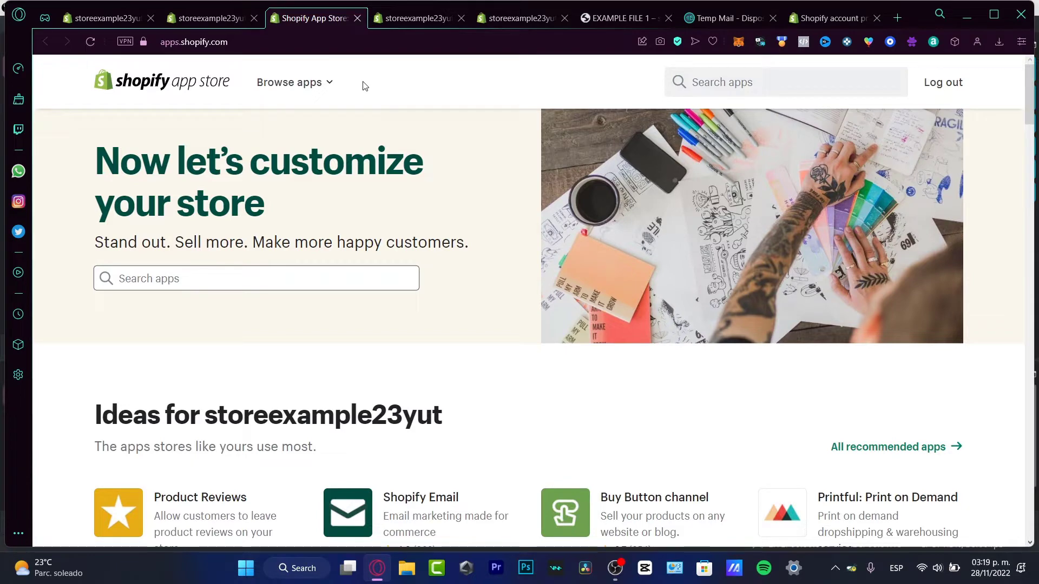
Search the App Store for 'catalog' and open the CatX Catalog Maker listing from the results
left_click(749, 85)
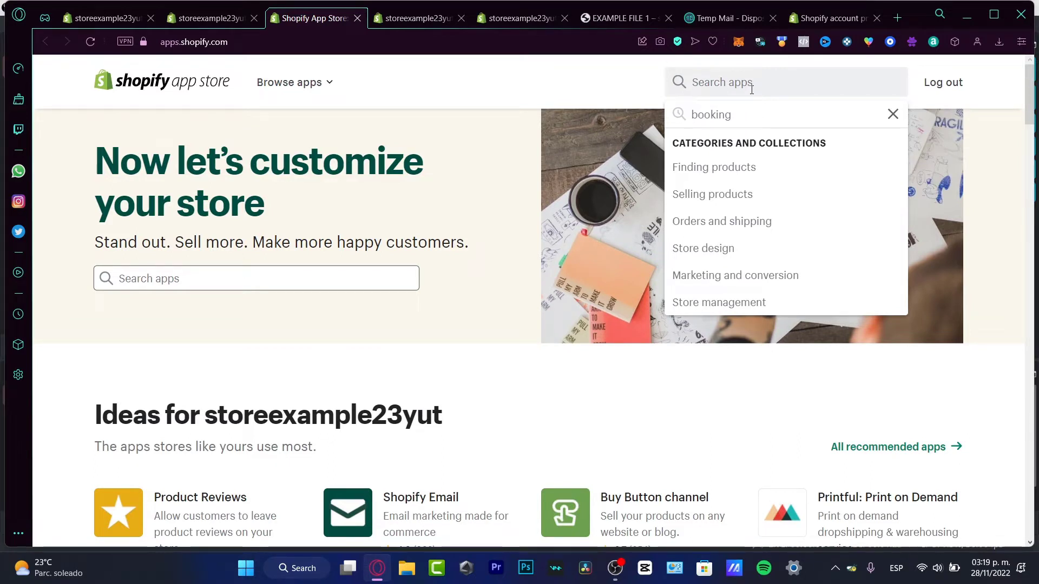
type("catalog")
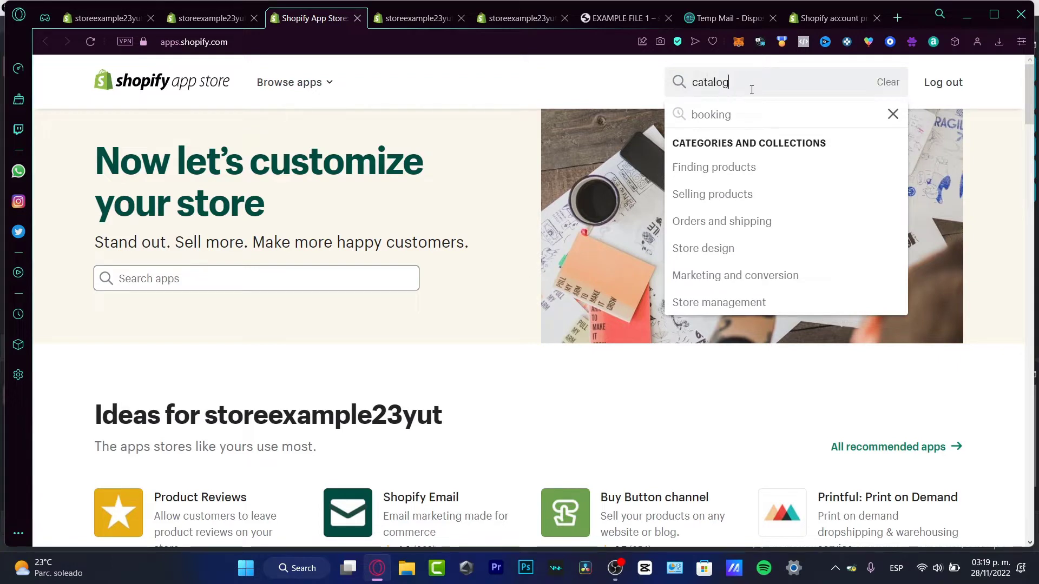
key("Return")
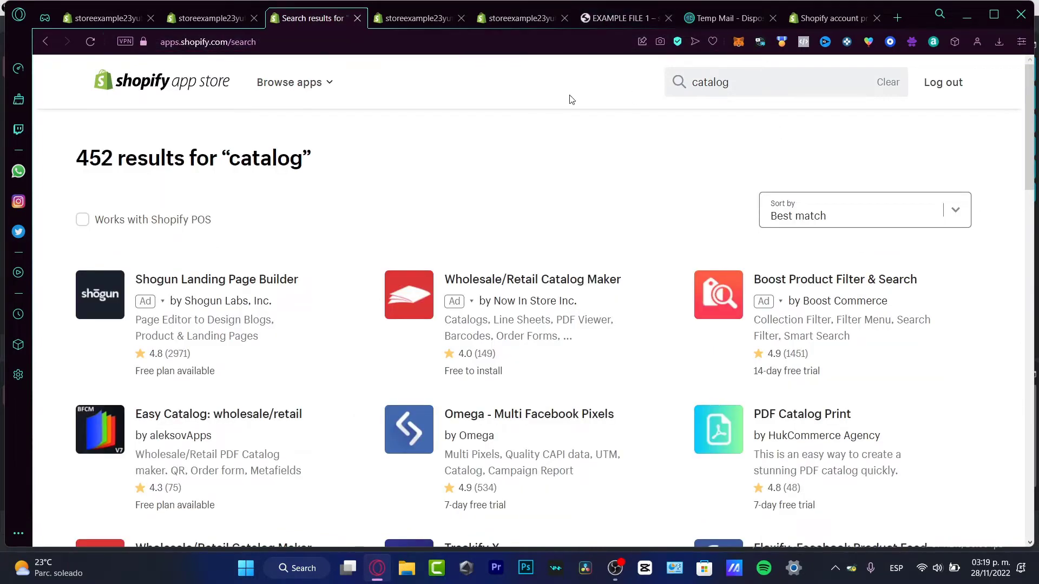
left_click_drag(1032, 123, 1033, 126)
left_click_drag(517, 362, 440, 362)
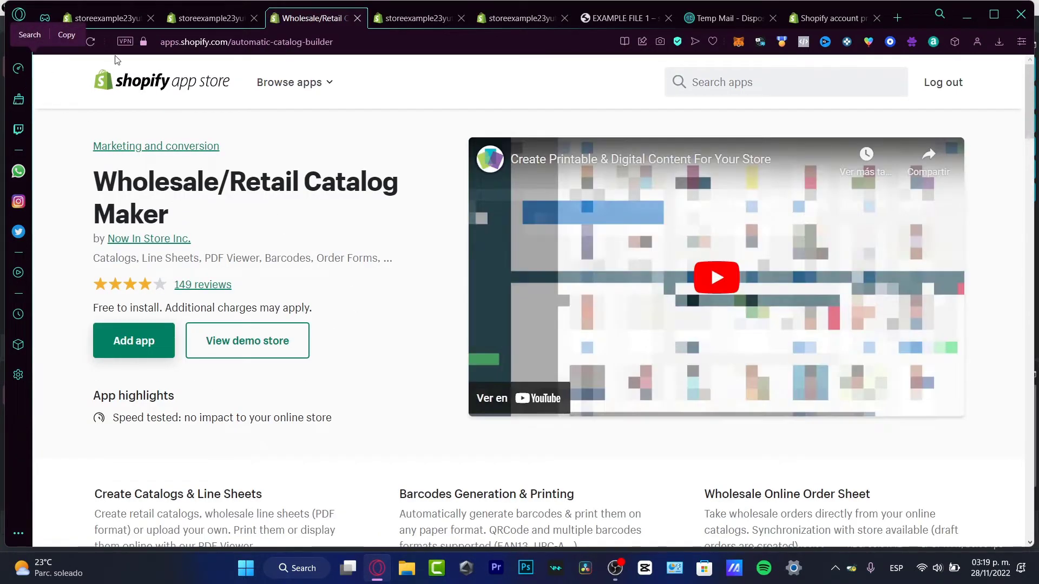
left_click(46, 49)
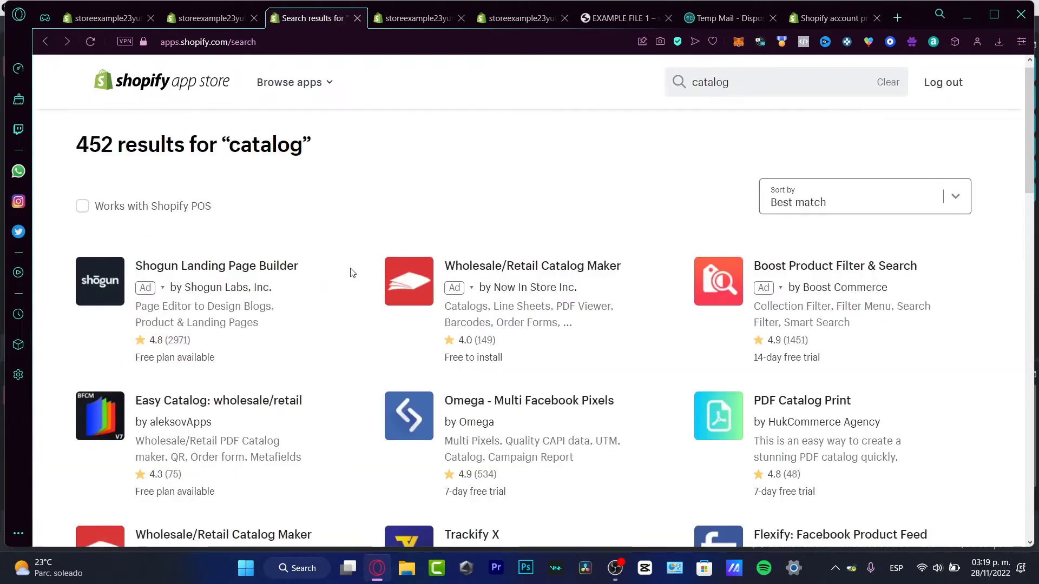
scroll(645, 278, "down", 3)
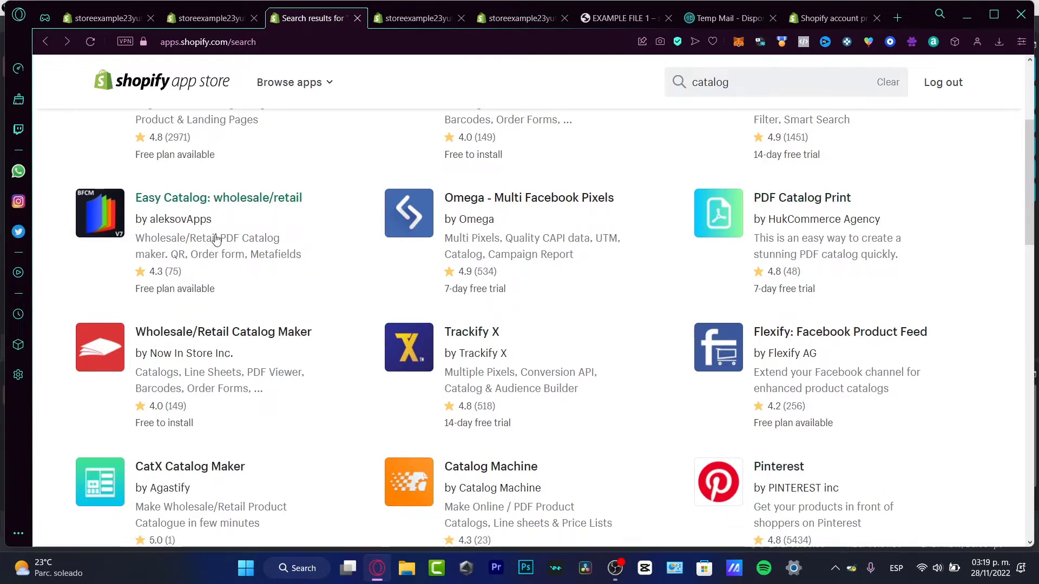
scroll(227, 379, "down", 3)
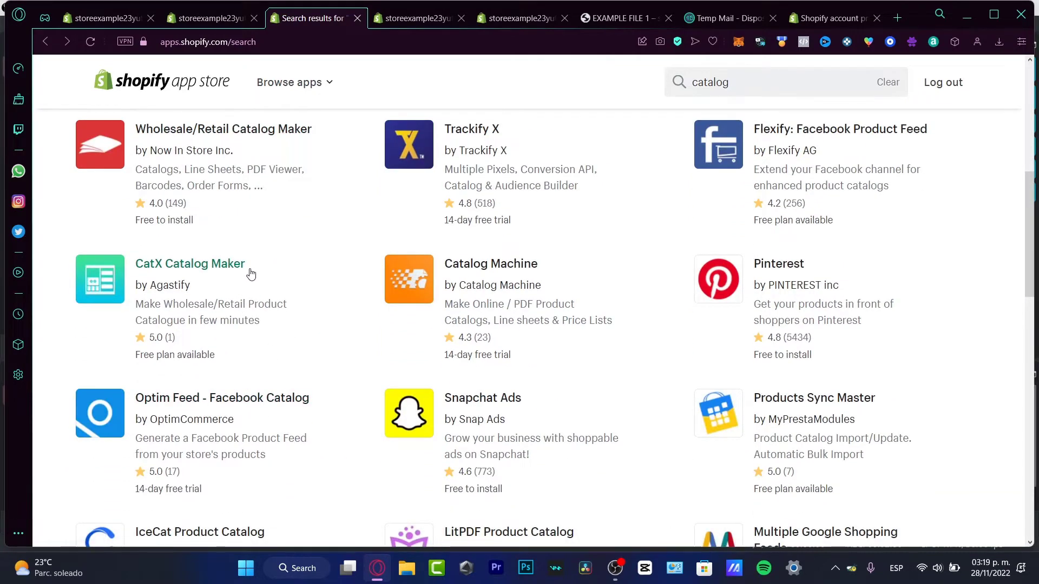
left_click(217, 272)
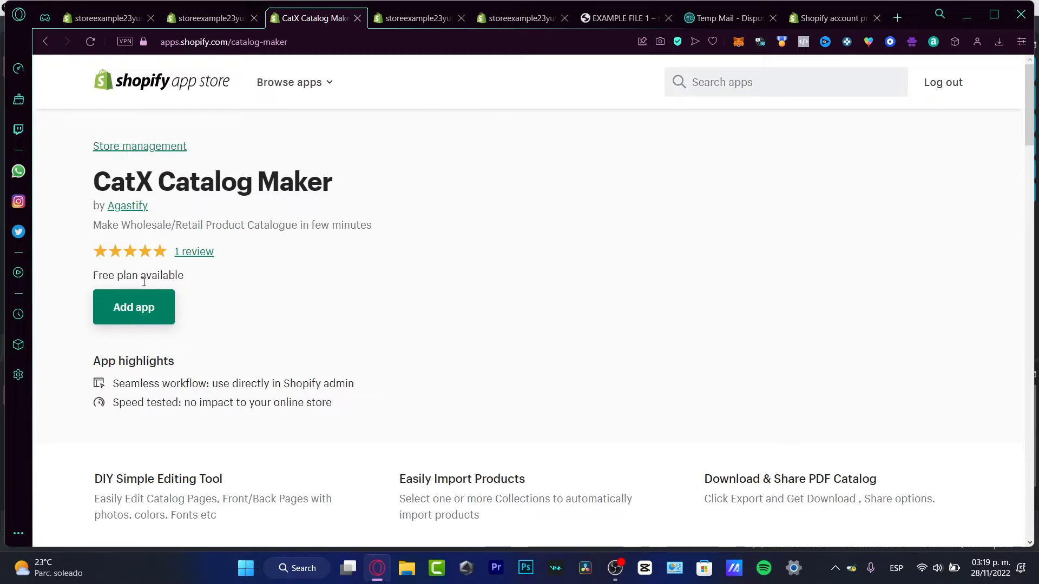
Add and install CatX Catalog Maker, then shrink the trial-started notice
left_click(134, 308)
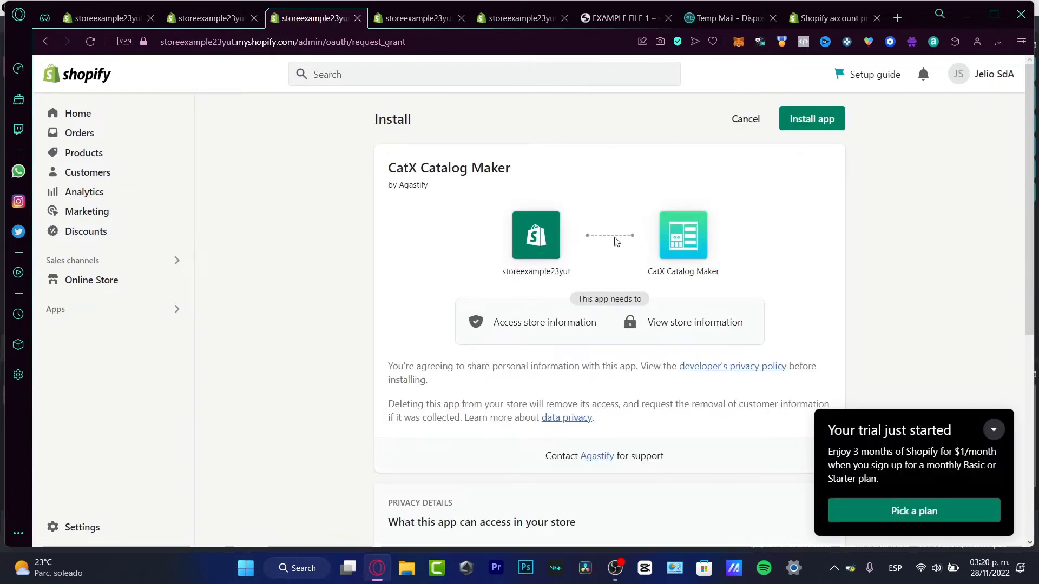
left_click(811, 115)
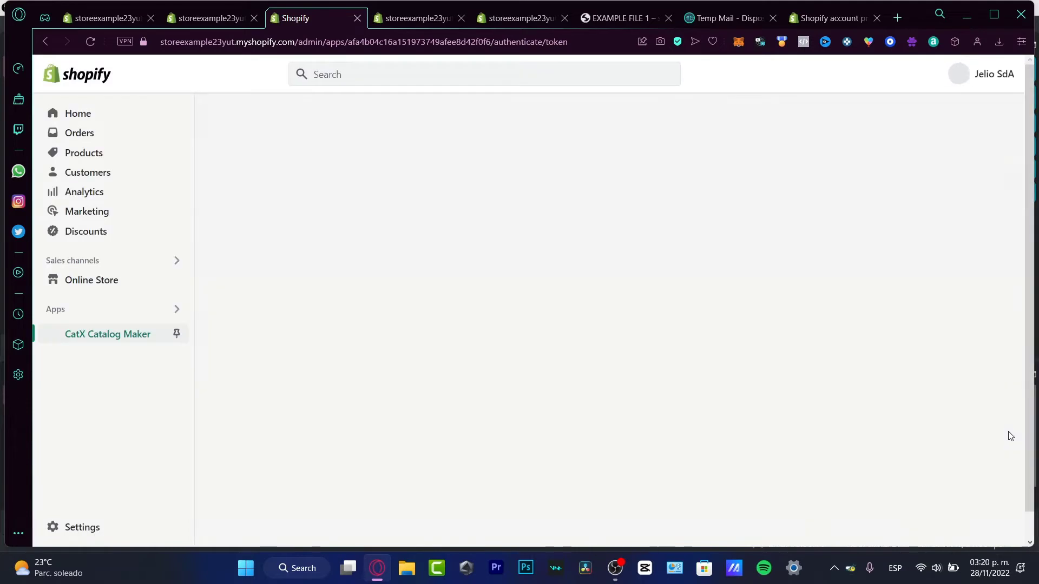
left_click(1008, 432)
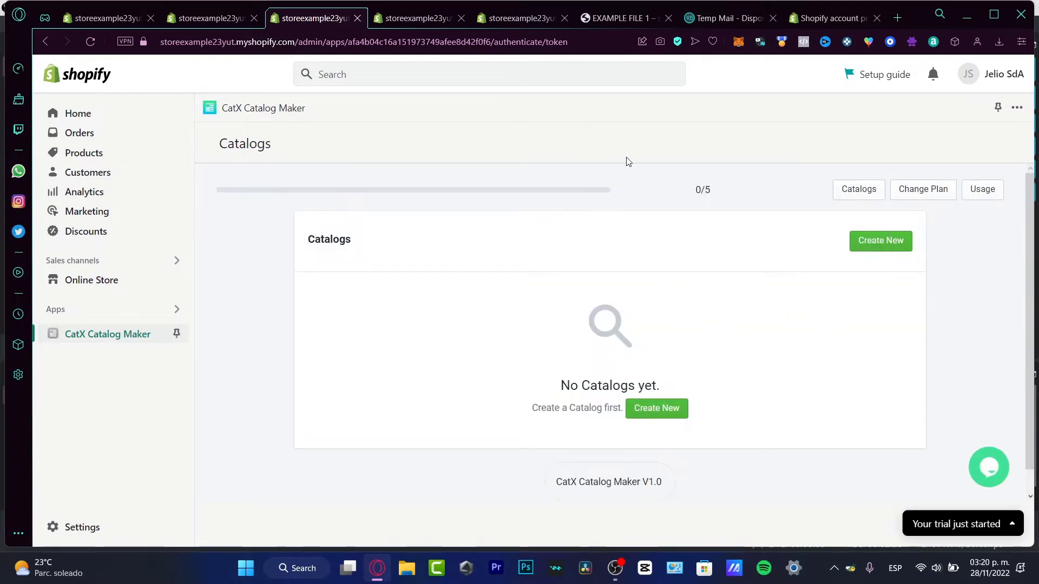
Start a new product titled EXAMPLE 2 with the description EXAMPLE 2
left_click(97, 157)
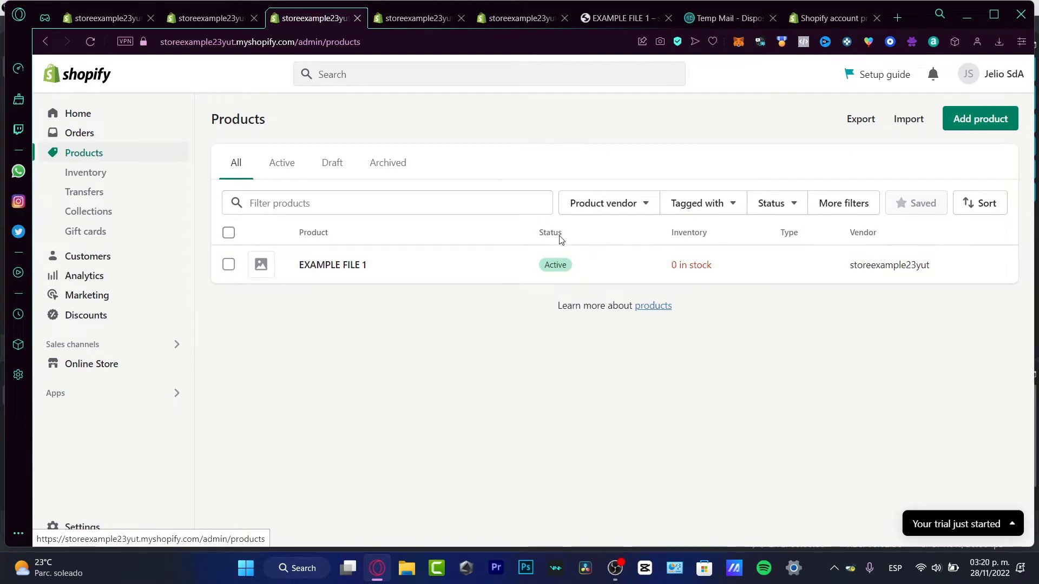
left_click(976, 134)
left_click(417, 191)
type("EXAMPLE 2")
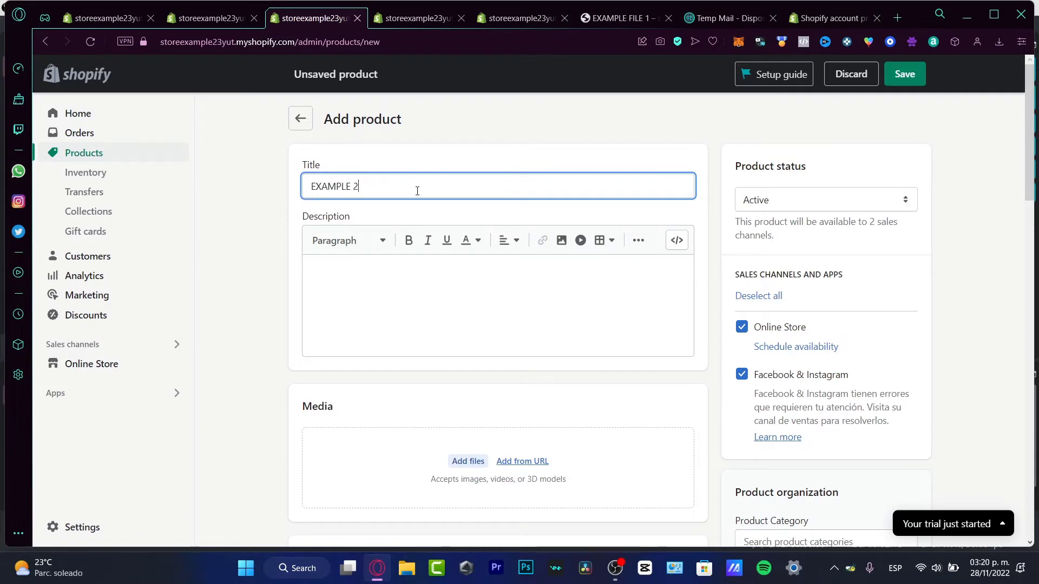
left_click(461, 264)
type("EXAMPLE 2")
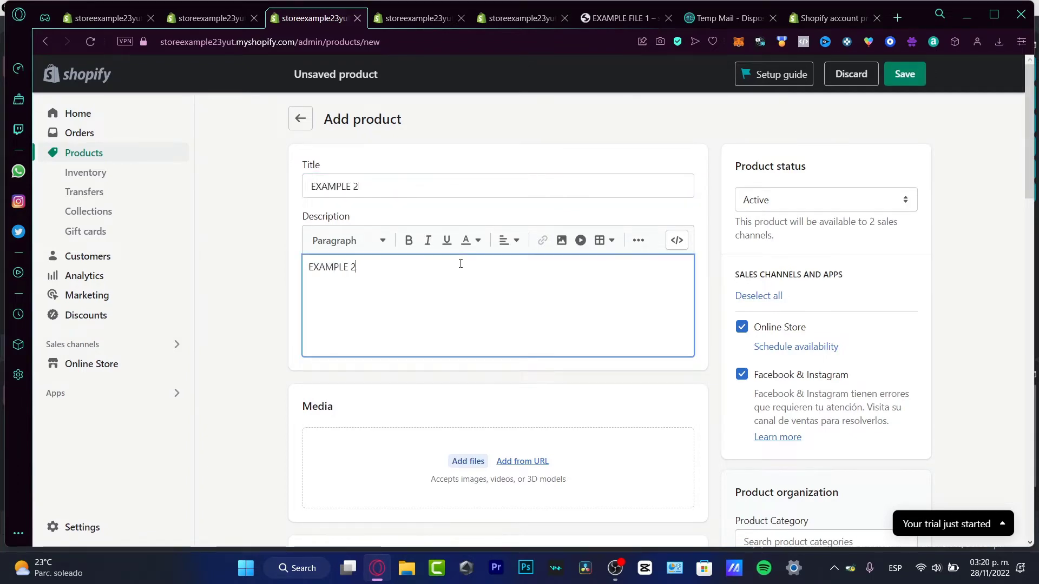
Set compare-at price, price and cost per item to 1, then save the product
scroll(460, 263, "down", 7)
left_click(459, 244)
type("1")
left_click(460, 202)
type("1")
left_click(476, 351)
type("1")
scroll(609, 427, "down", 5)
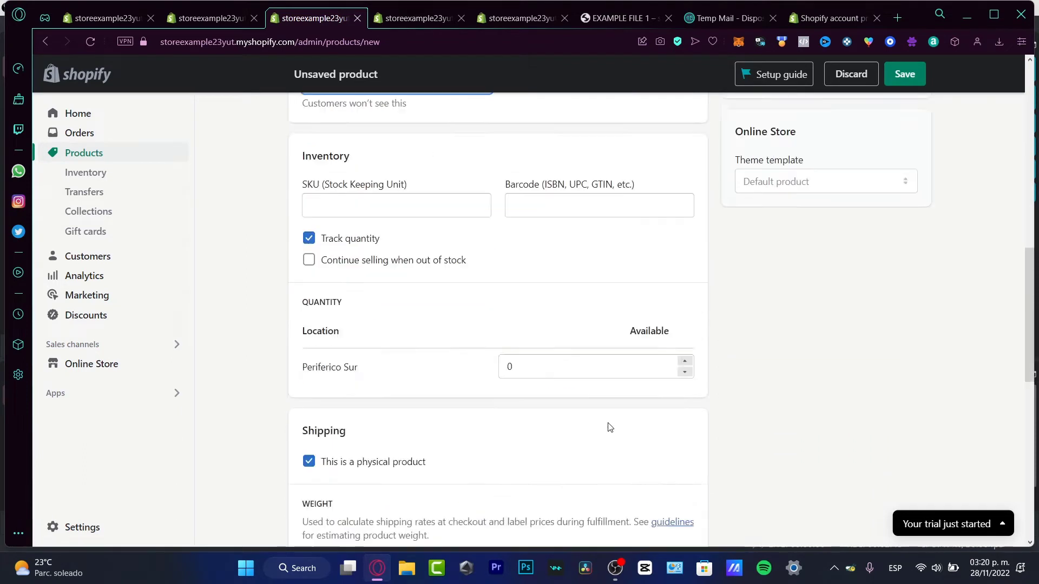
left_click(905, 74)
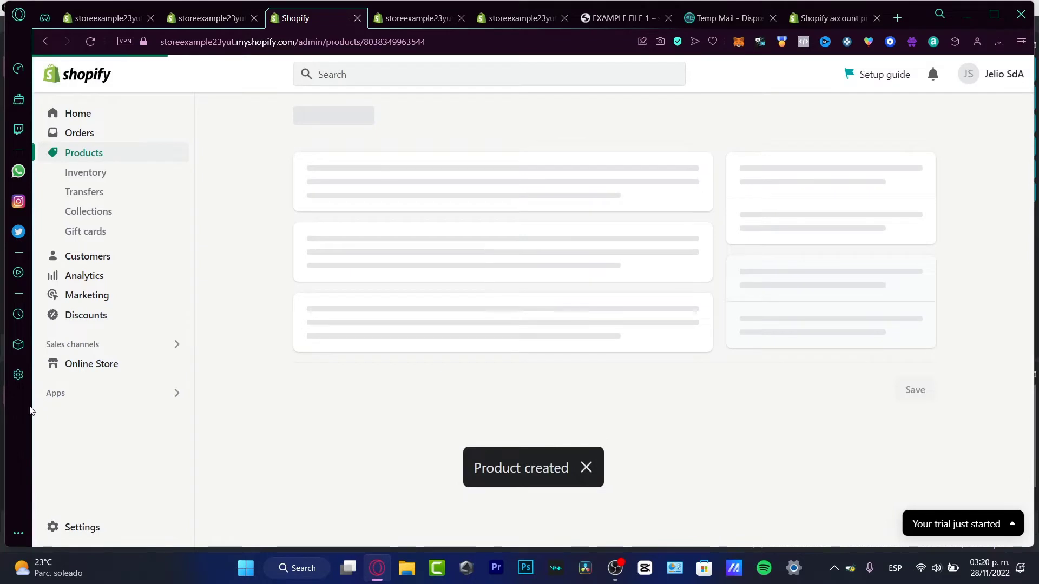
Open CatX Catalog Maker from the installed apps and start a new catalog
left_click(54, 394)
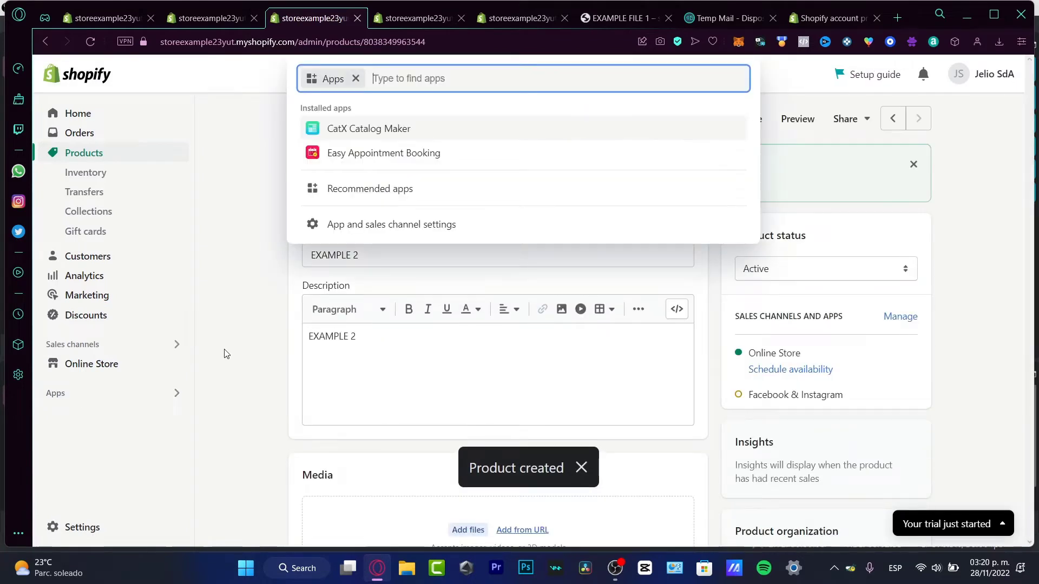
left_click(354, 128)
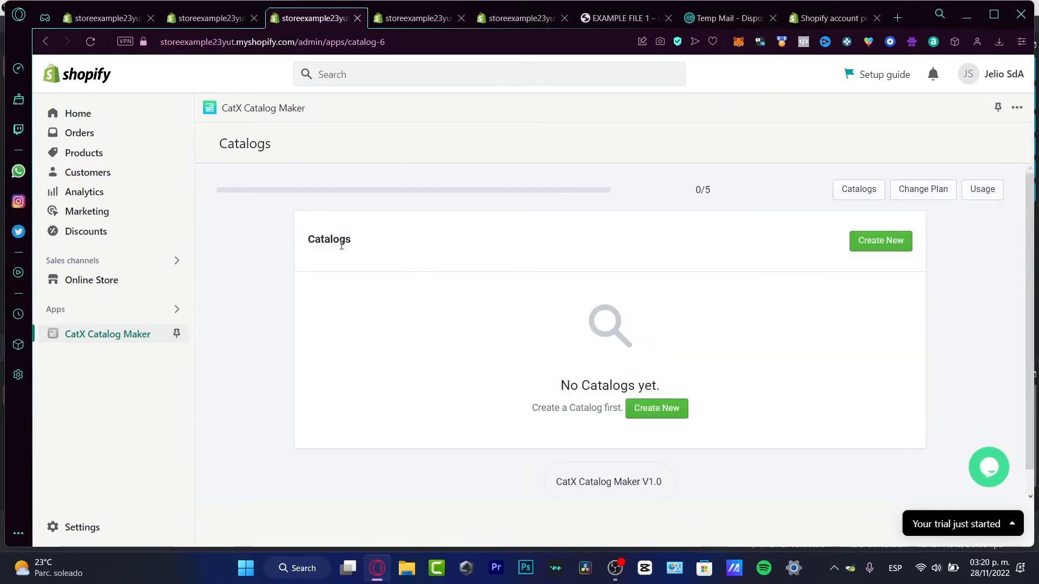
left_click(856, 246)
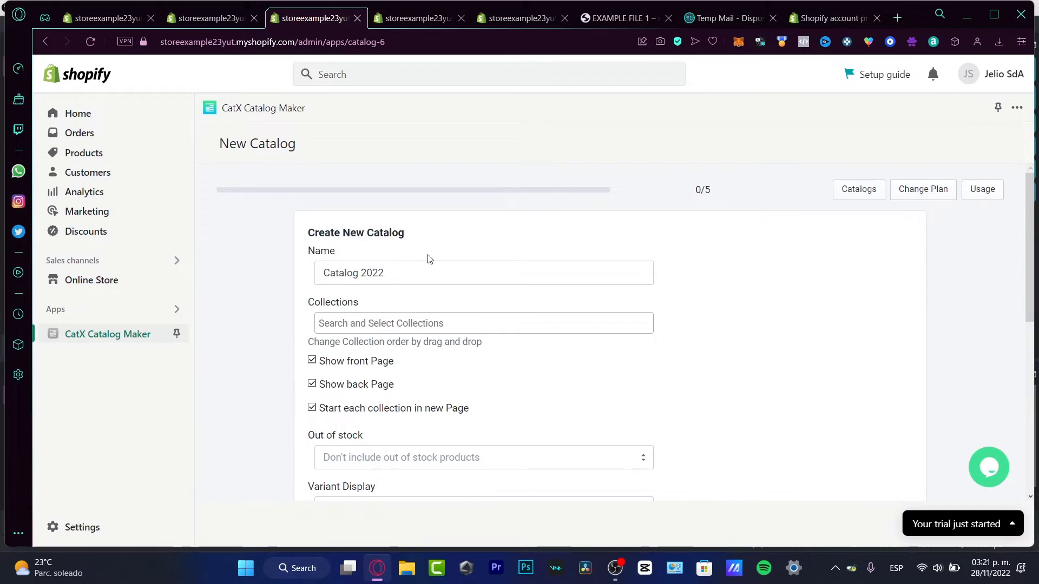
Name the catalog 'New Arrivals Spring 2023' and add the Home page collection
triple_click(324, 272)
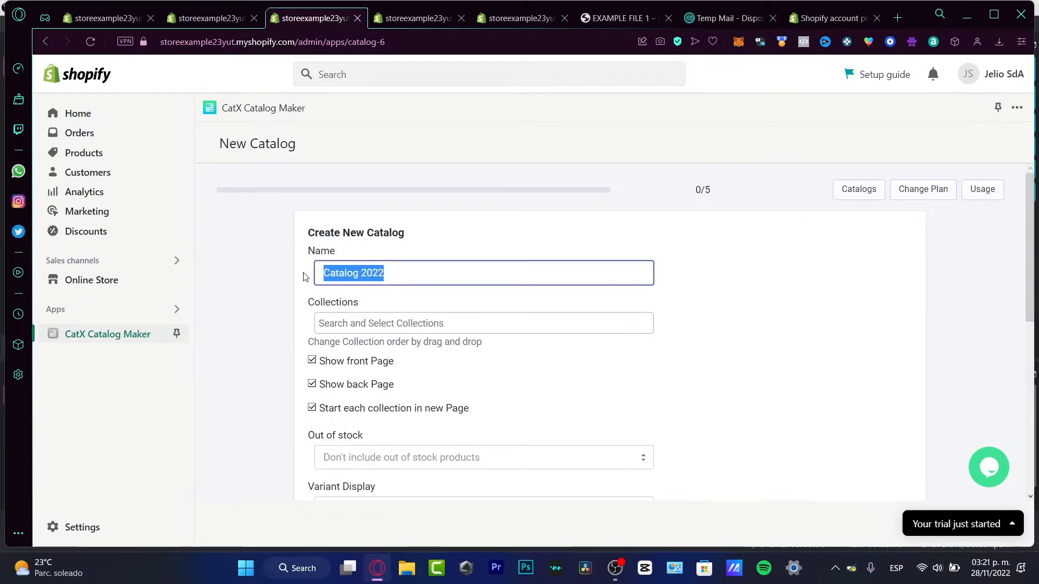
type("New Arrivals ")
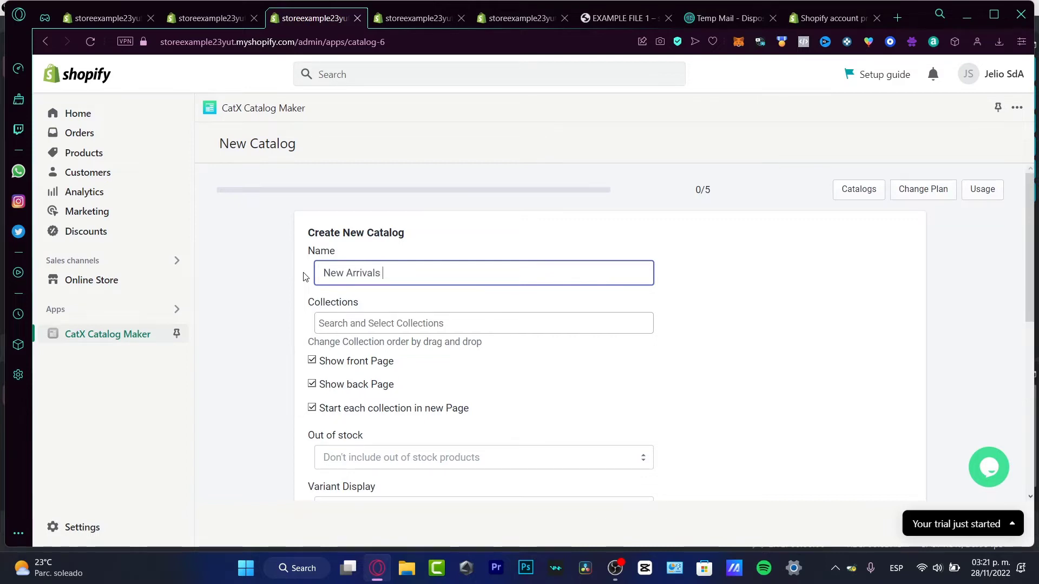
type("Sprong 2023")
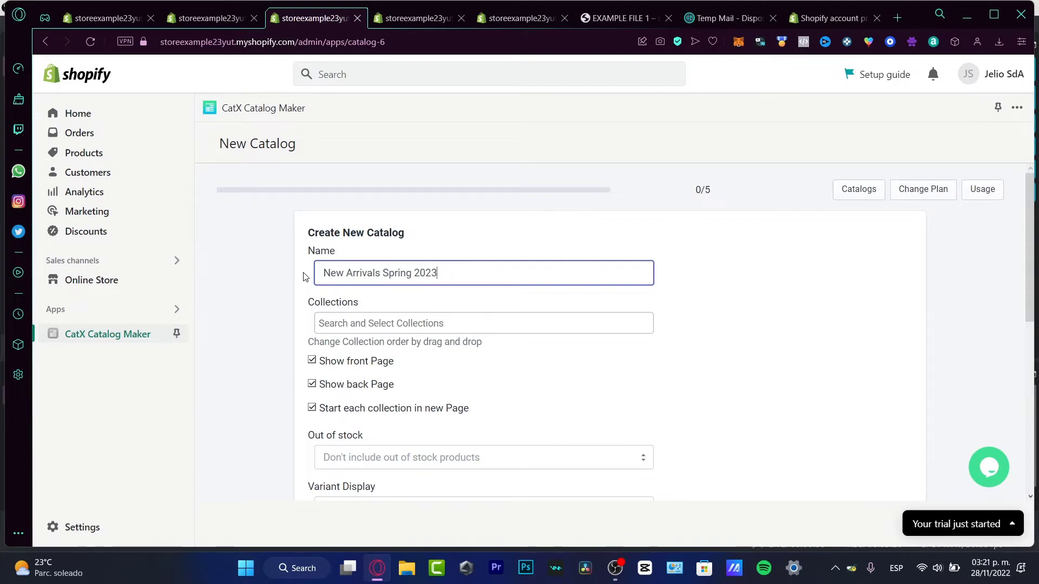
left_click(458, 331)
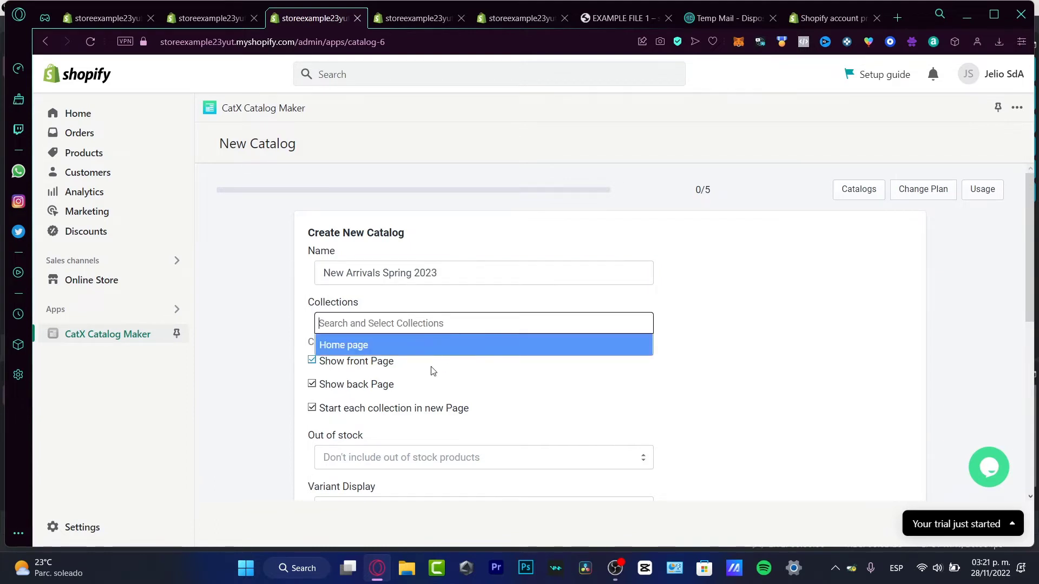
left_click(429, 349)
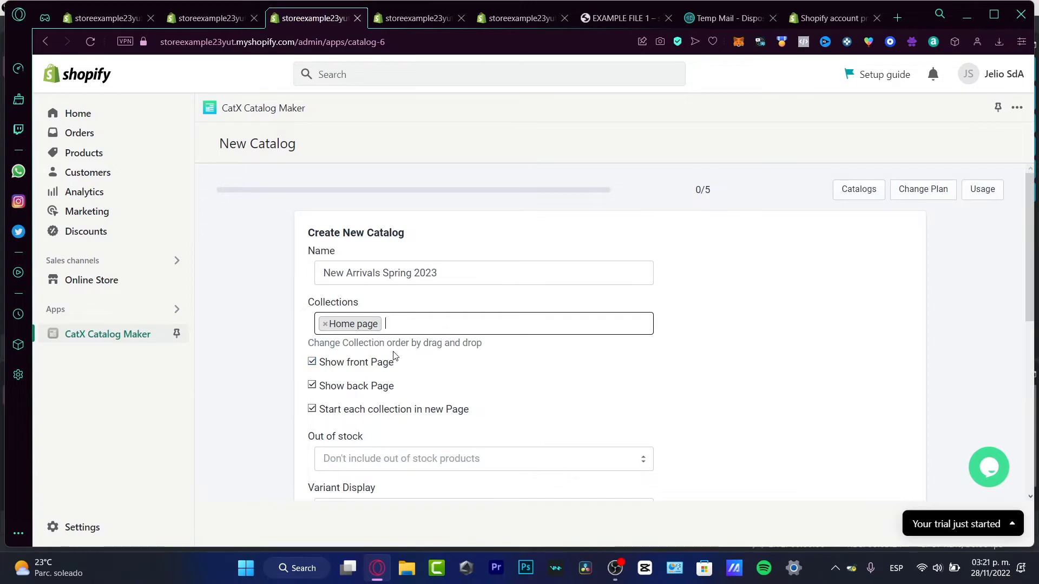
Include all out-of-stock products and all variants, sort by lowest price, keep portrait orientation
scroll(545, 429, "down", 4)
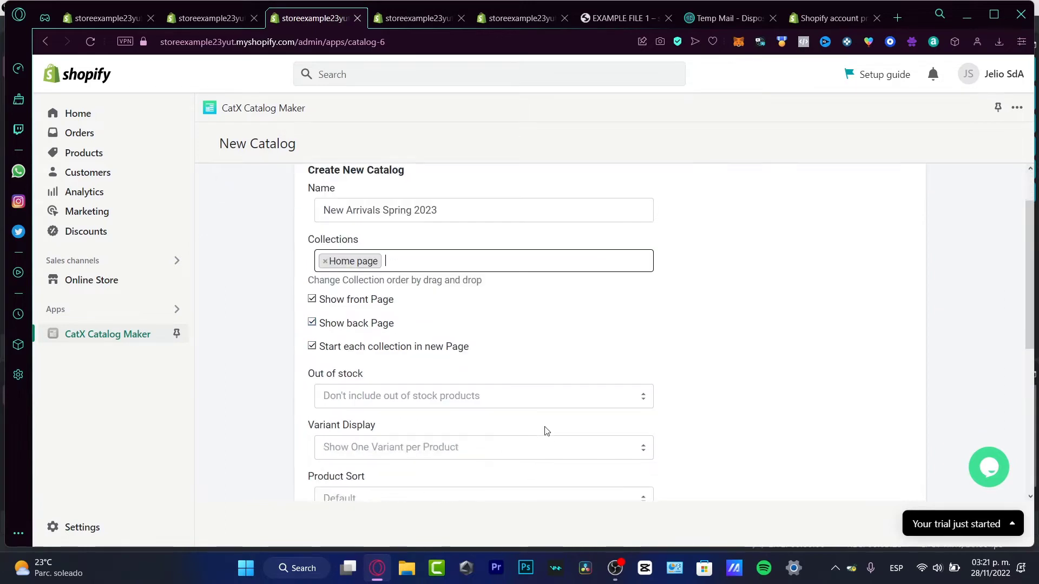
left_click(422, 263)
left_click(468, 286)
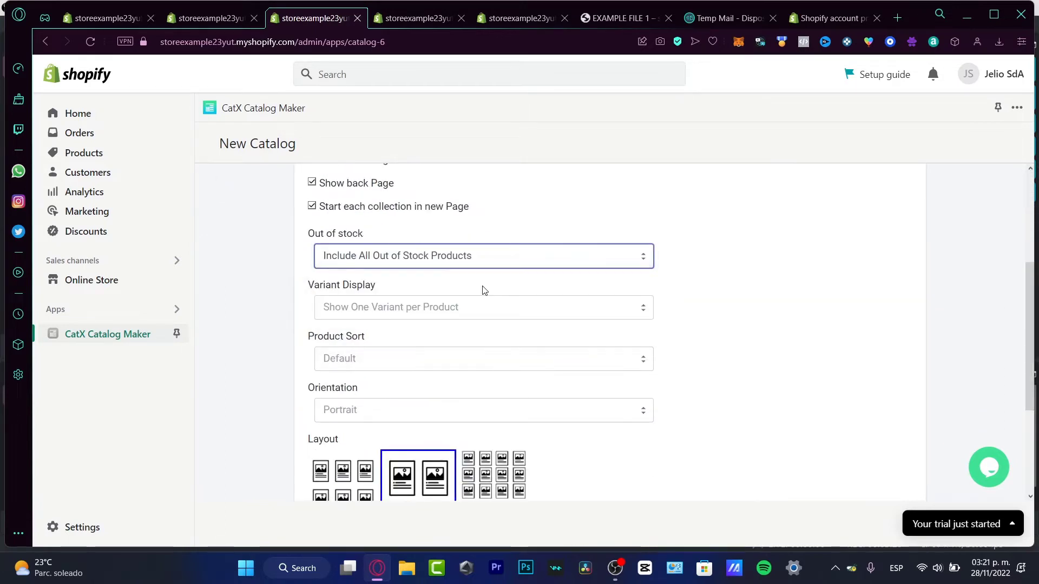
left_click(435, 316)
left_click(443, 340)
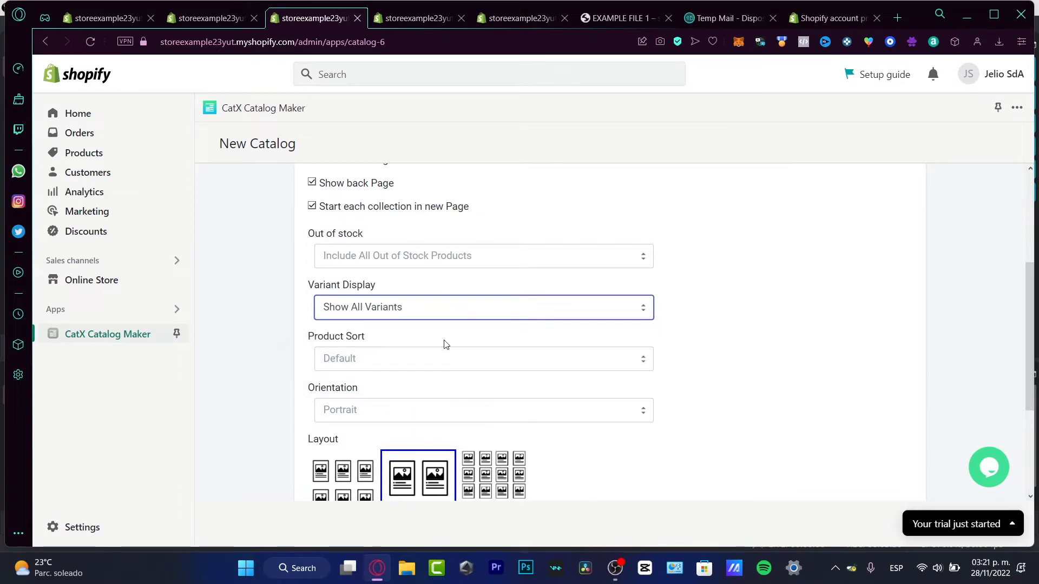
left_click(482, 361)
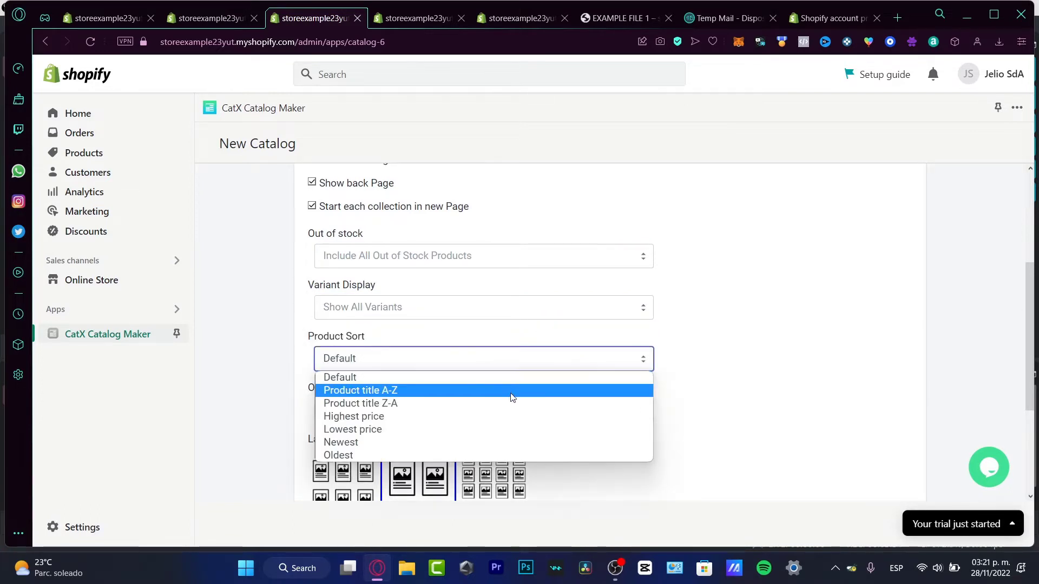
left_click(498, 429)
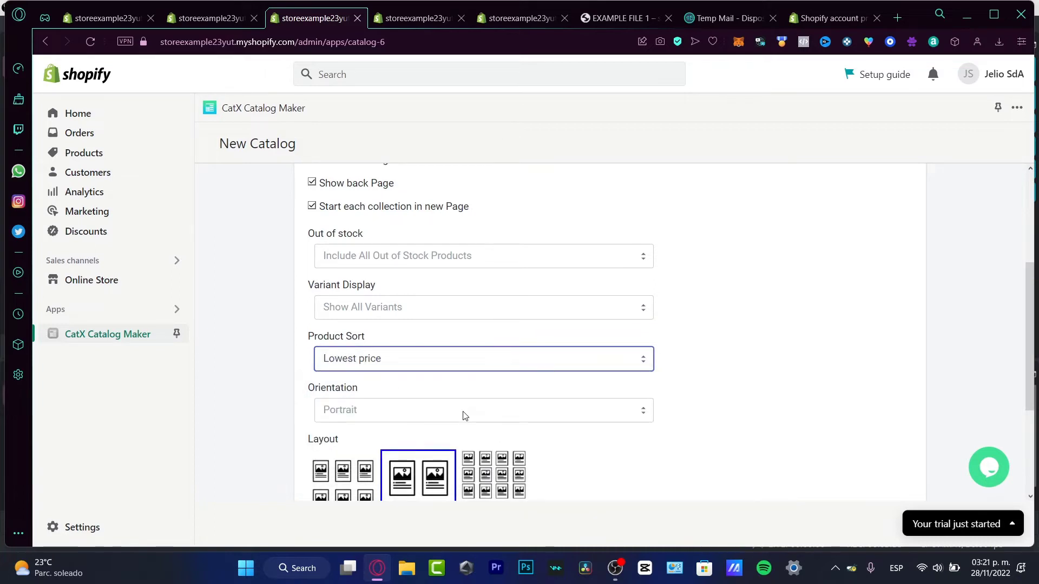
left_click(463, 415)
left_click(474, 433)
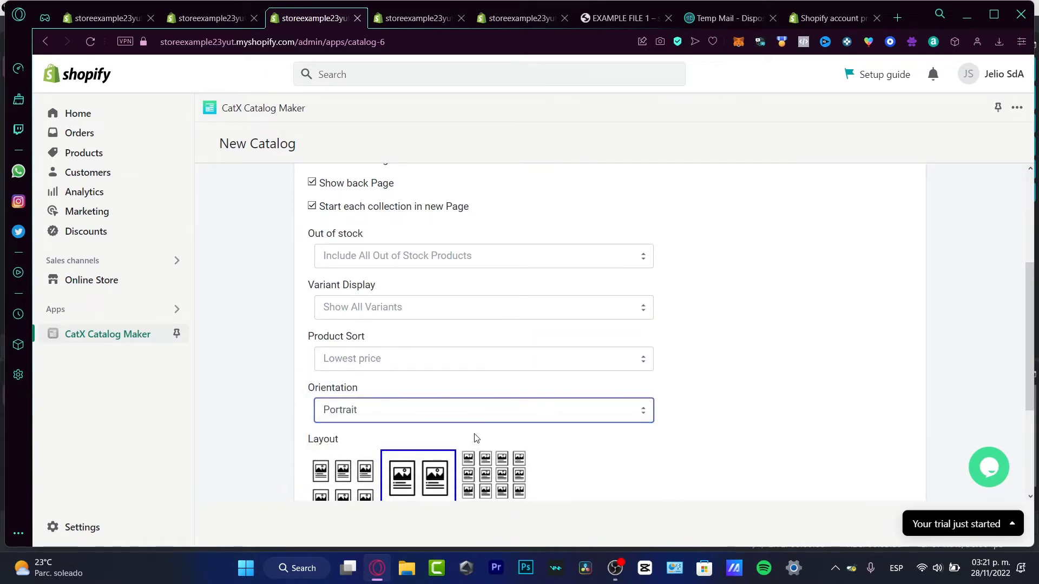
Choose the 2x2 product layout and create the catalog
scroll(806, 437, "down", 3)
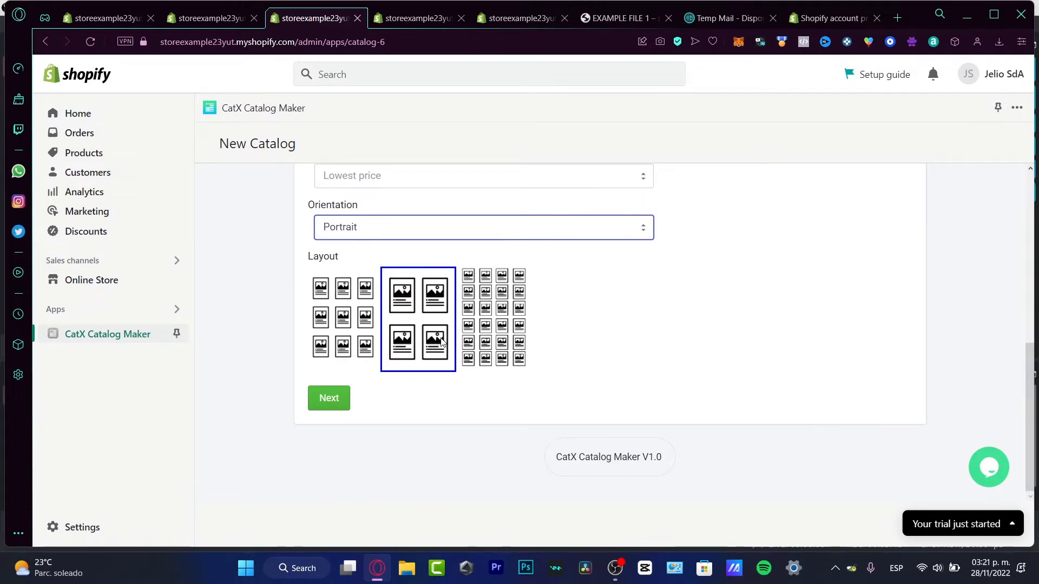
left_click(361, 327)
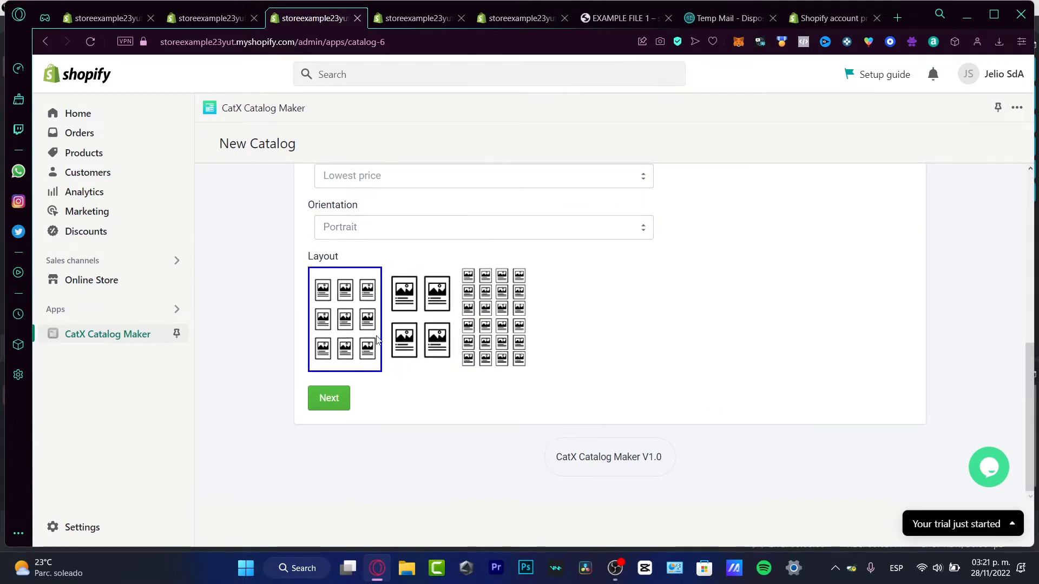
left_click(505, 351)
left_click(436, 331)
left_click(329, 397)
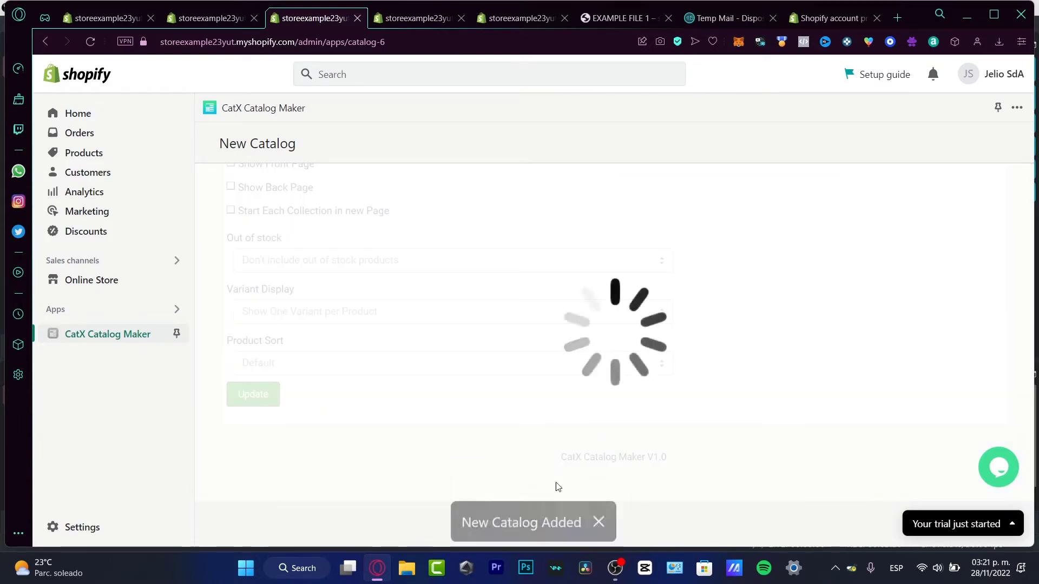
Give the catalog page header band a blue background
scroll(673, 414, "up", 4)
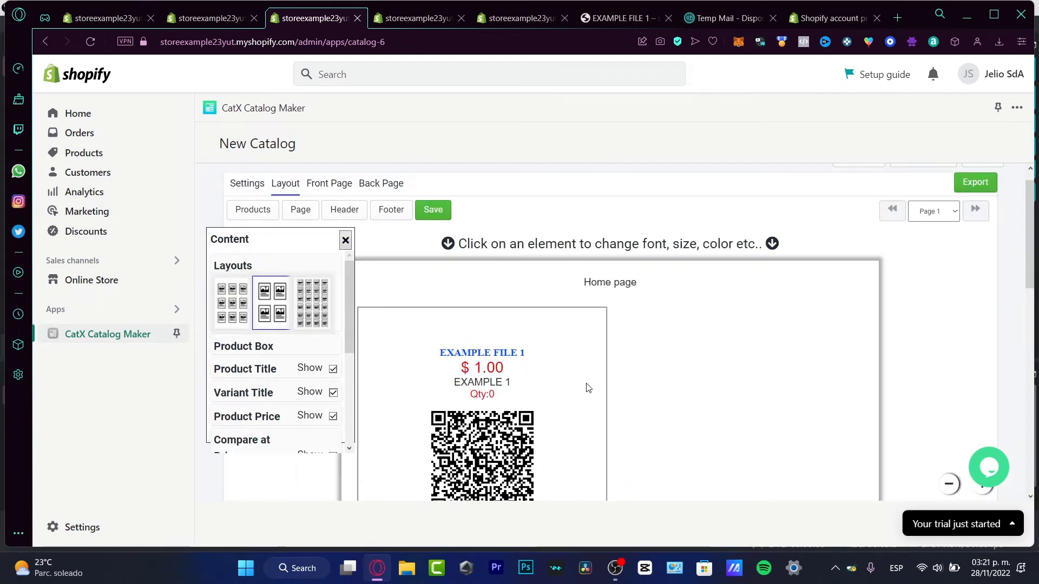
scroll(692, 403, "down", 4)
scroll(649, 403, "up", 4)
left_click(345, 240)
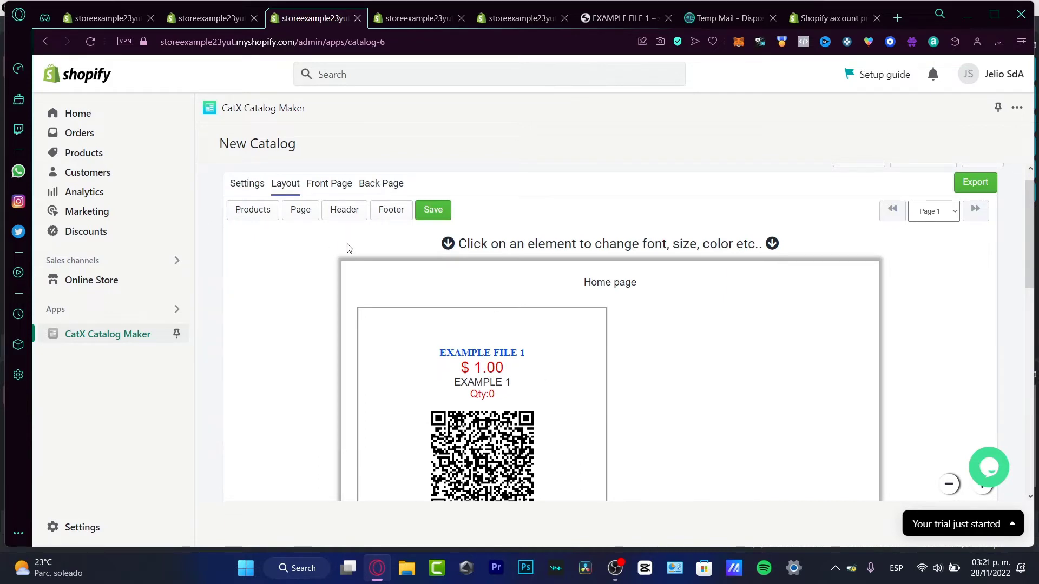
left_click(481, 348)
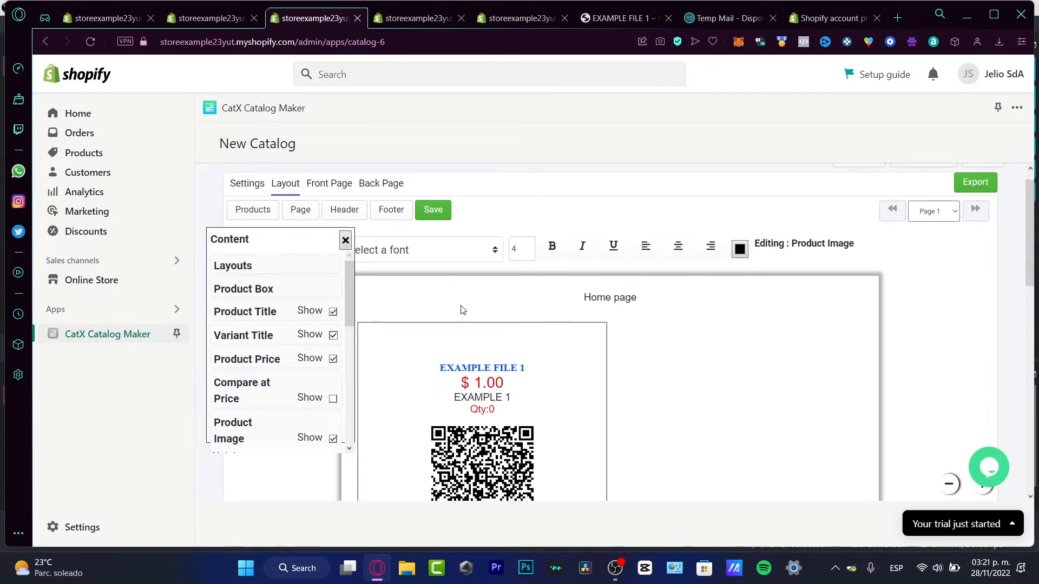
left_click(343, 209)
left_click(238, 288)
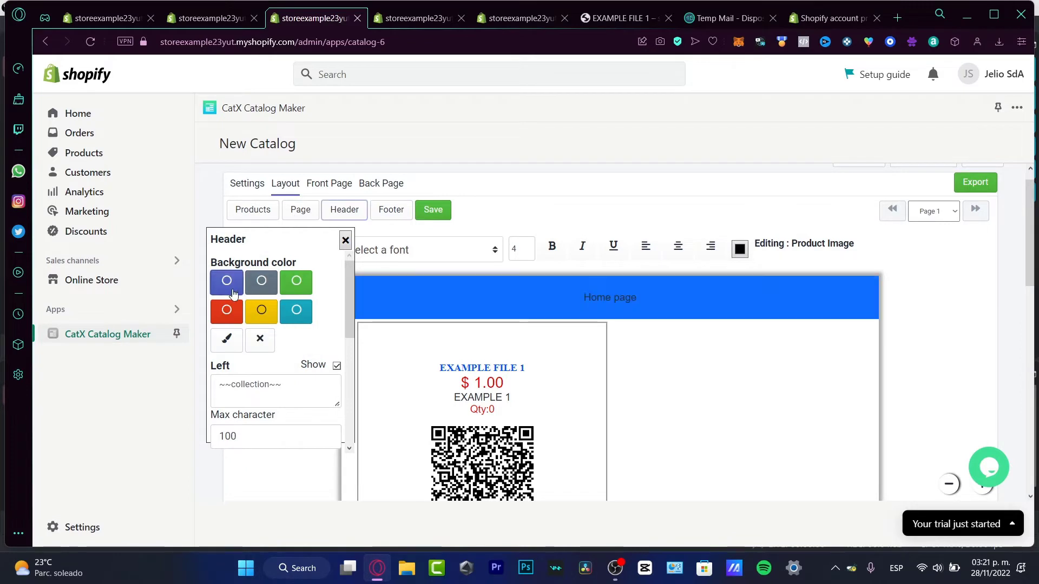
Review the product price and description display settings, leaving the bottom padding unchanged
left_click(587, 381)
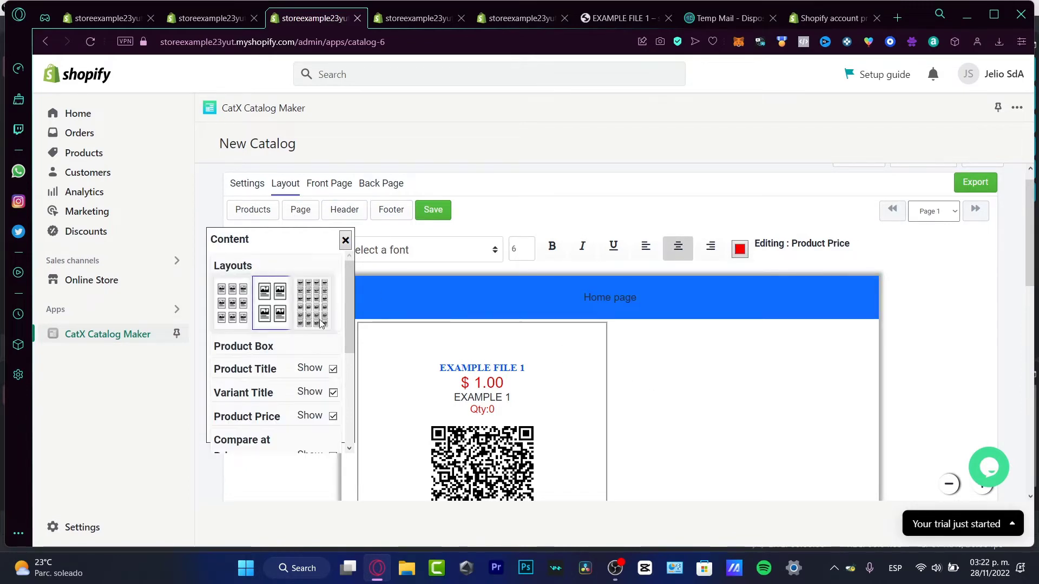
left_click(345, 240)
left_click(265, 214)
scroll(296, 355, "down", 4)
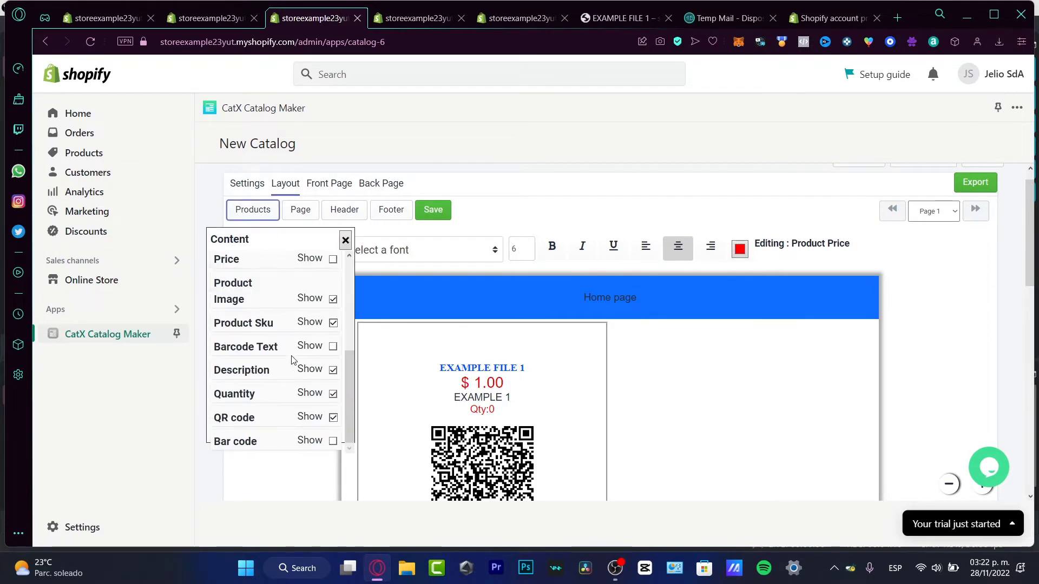
left_click(270, 370)
scroll(299, 376, "down", 2)
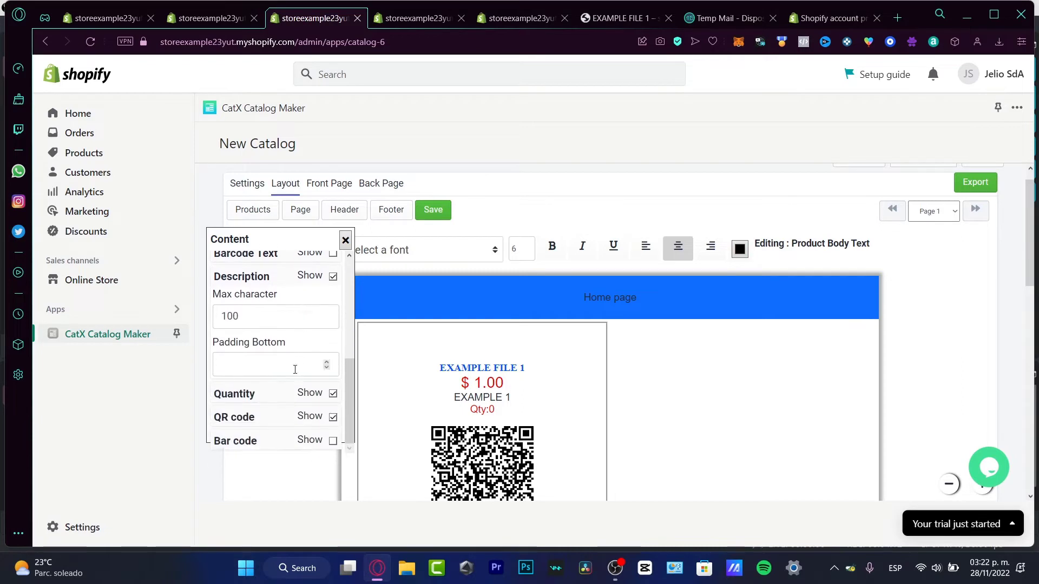
left_click(309, 372)
left_click(751, 431)
left_click(345, 239)
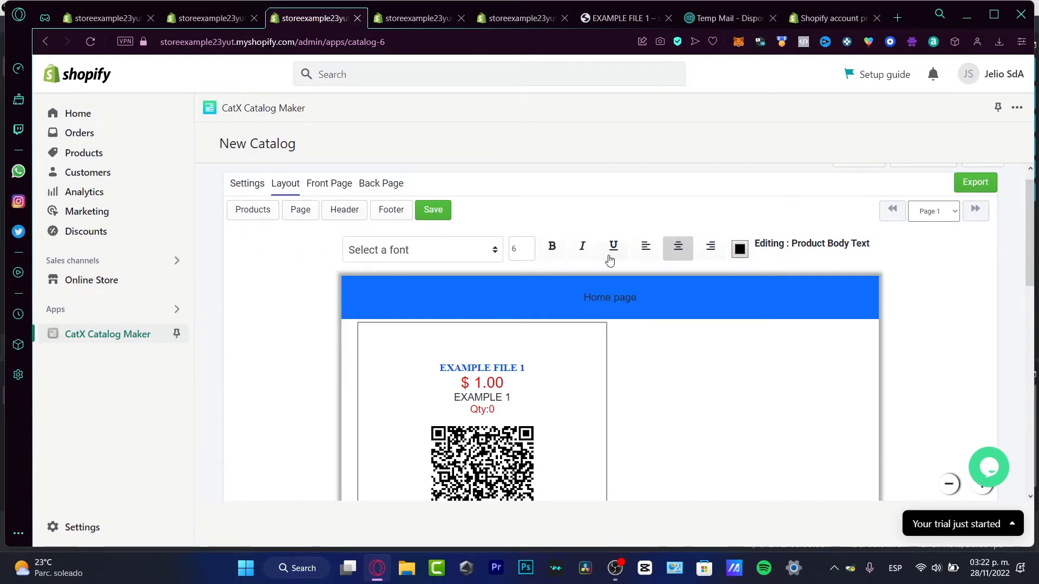
Scroll the layout preview to check the EXAMPLE FILE 1 card with $1.00 price and QR code
scroll(842, 415, "down", 3)
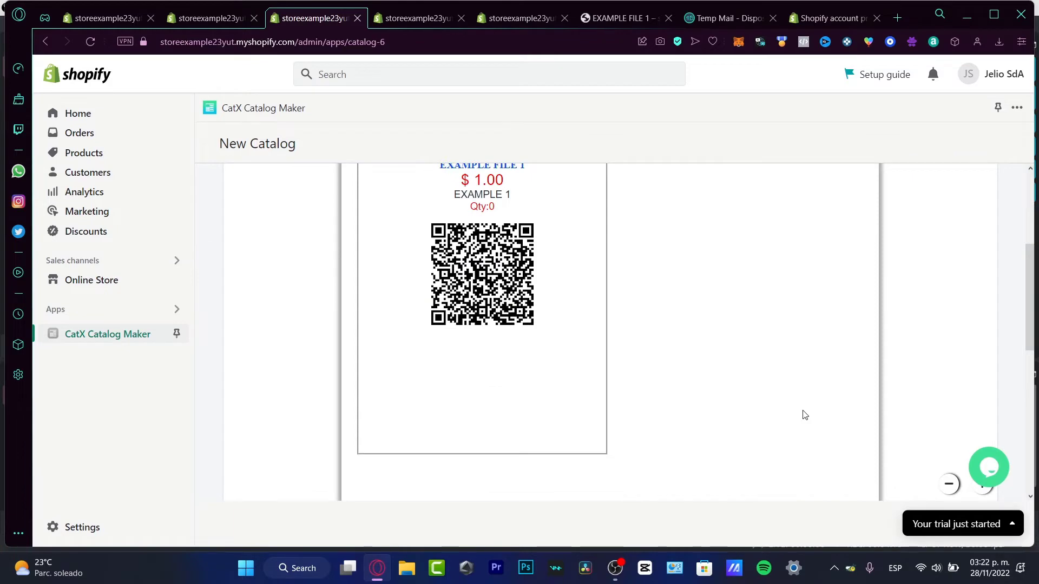
scroll(800, 415, "up", 4)
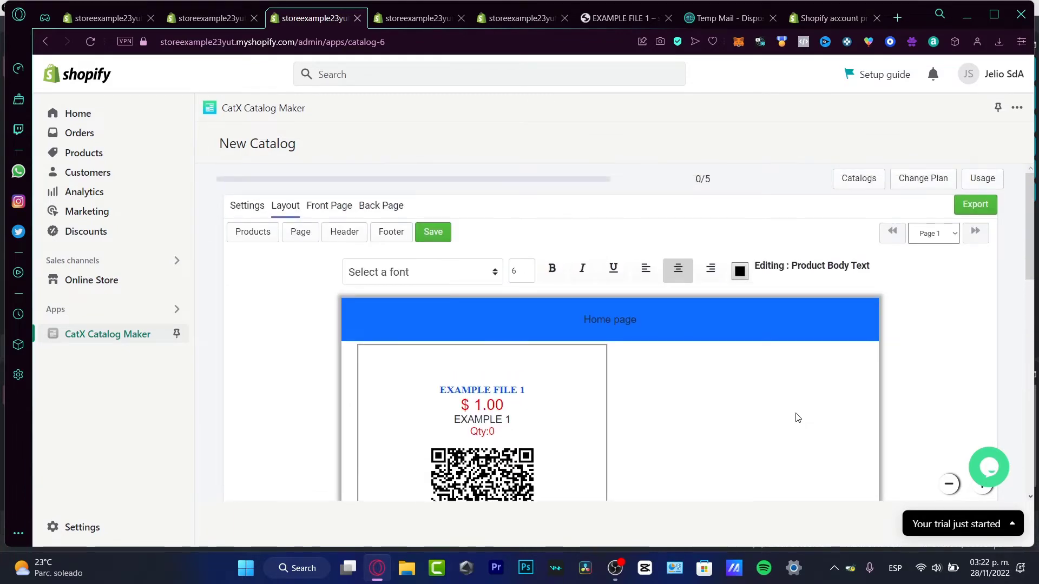
scroll(874, 426, "down", 6)
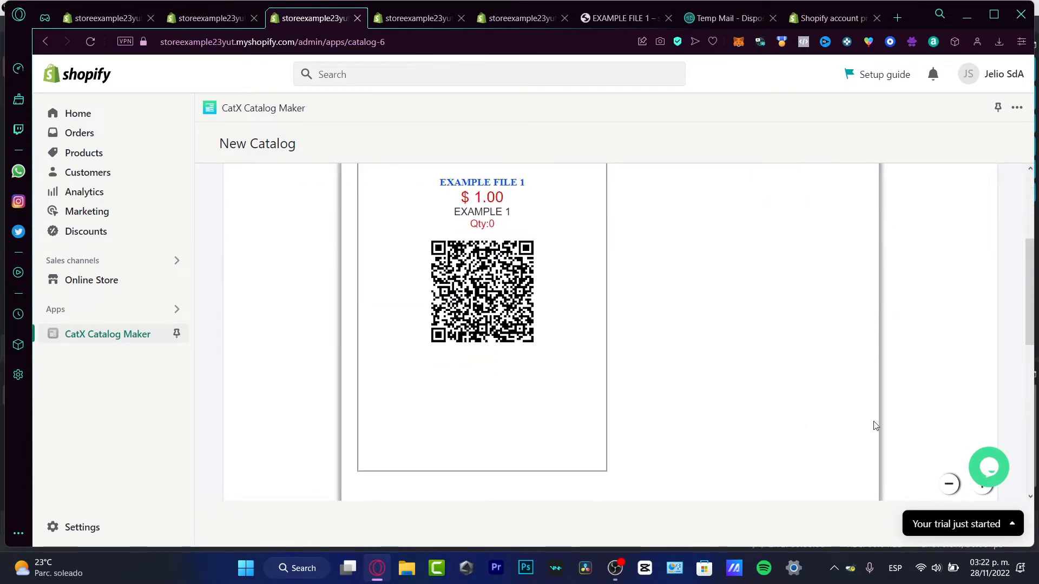
scroll(882, 431, "up", 8)
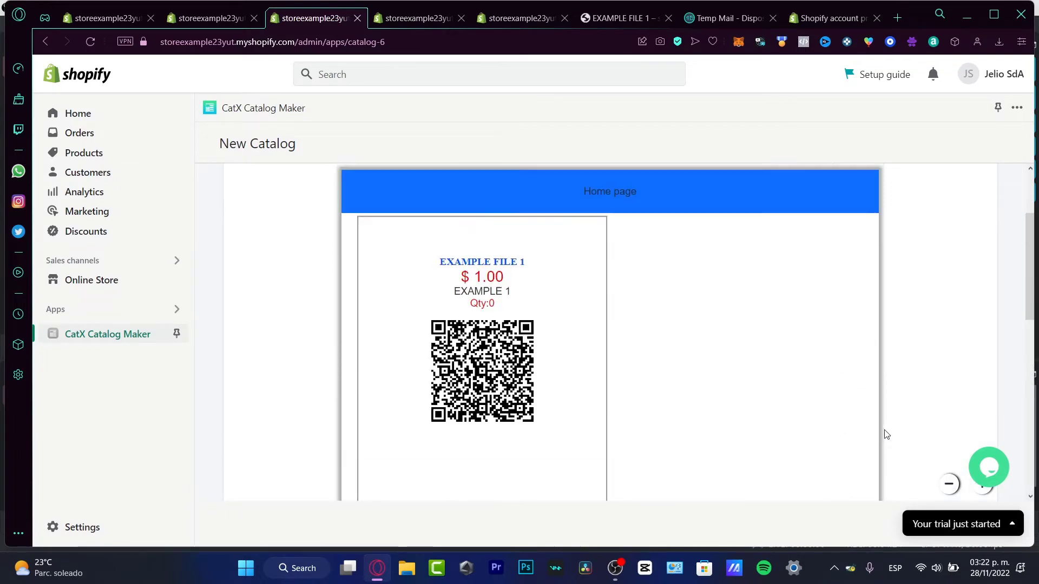
scroll(748, 455, "down", 3)
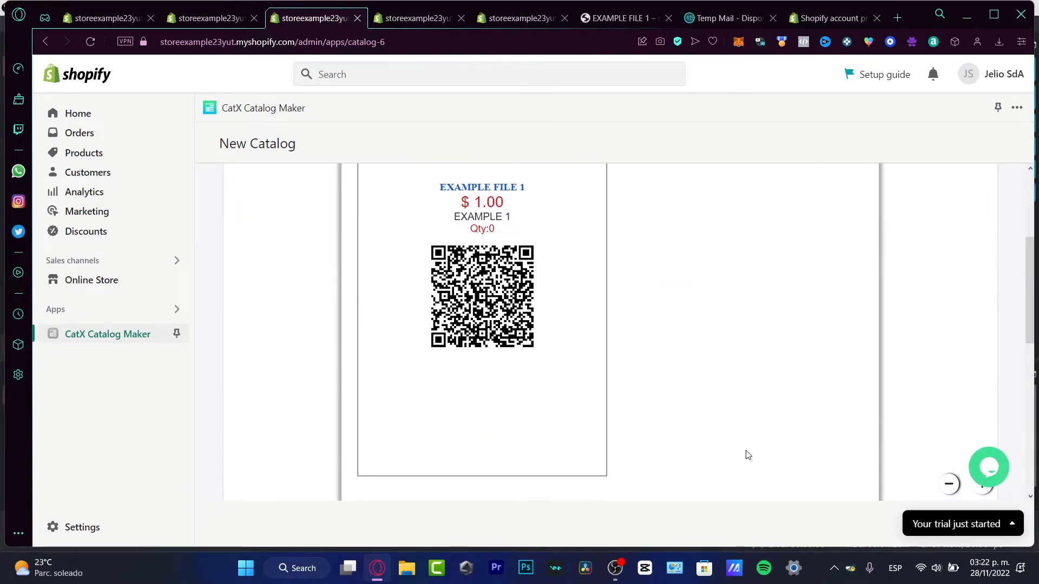
scroll(747, 455, "up", 3)
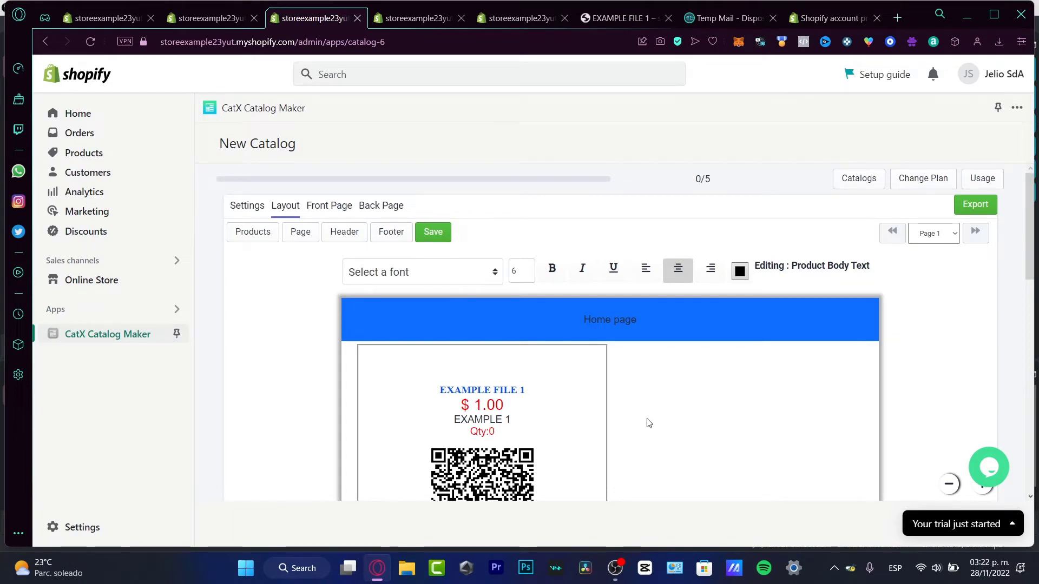
In Products > Collections, where only Home page exists, start creating a new collection
left_click(85, 155)
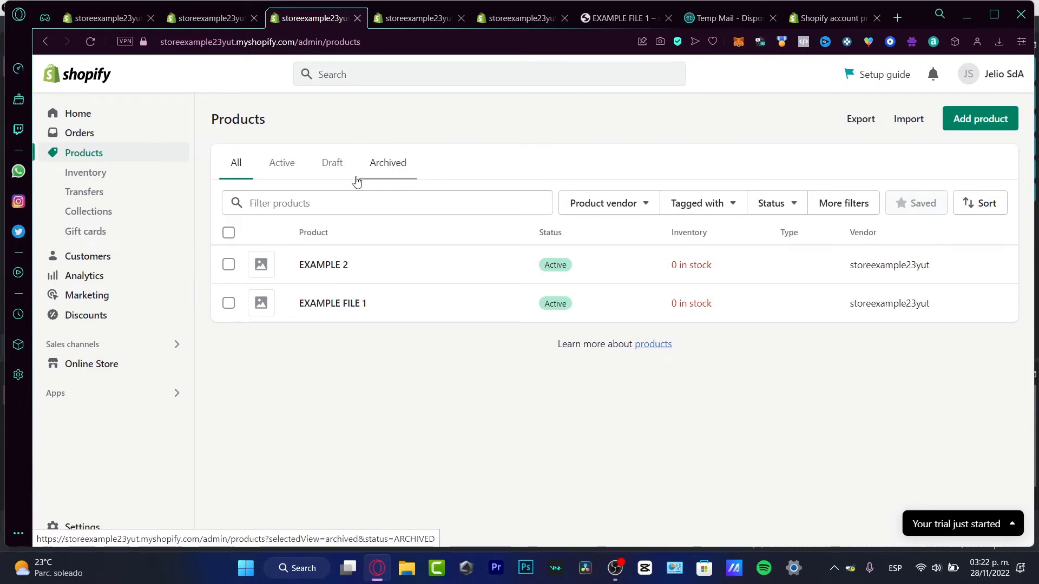
left_click(109, 214)
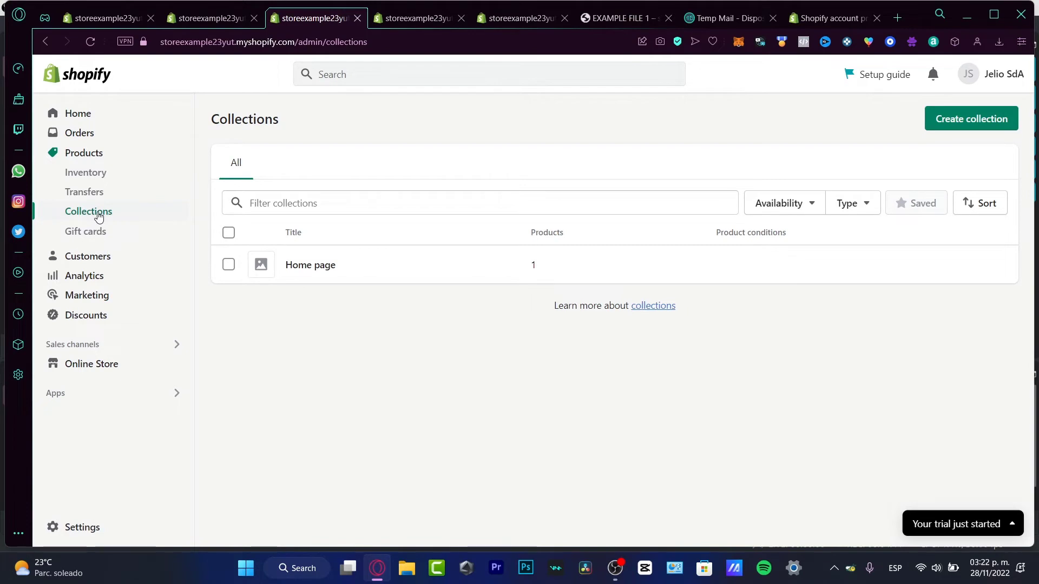
left_click(997, 111)
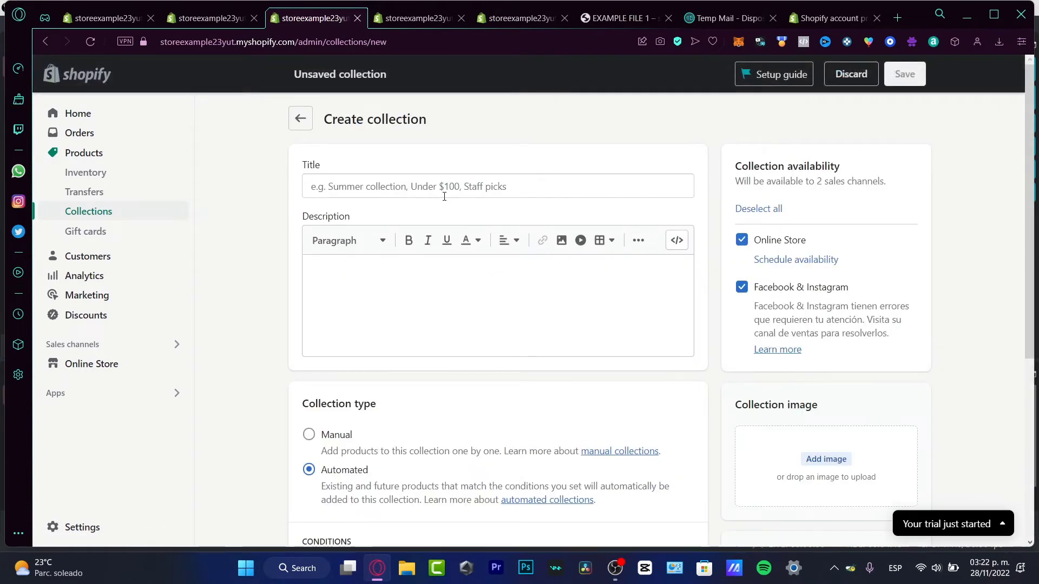
Enter title 'New Arrivals 2023' and description 'this is just an example', choose Manual, and save
left_click(444, 197)
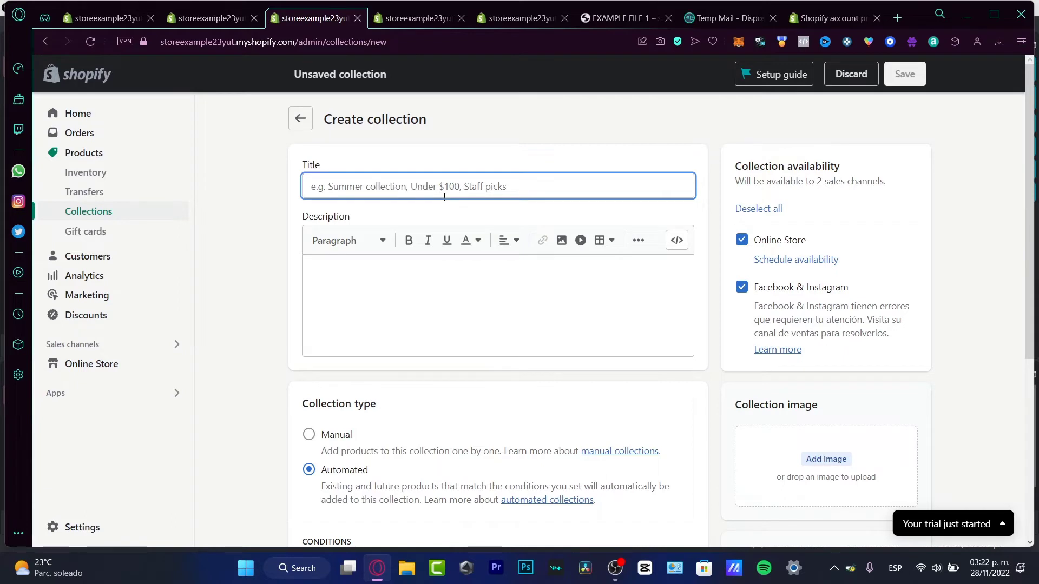
type("N")
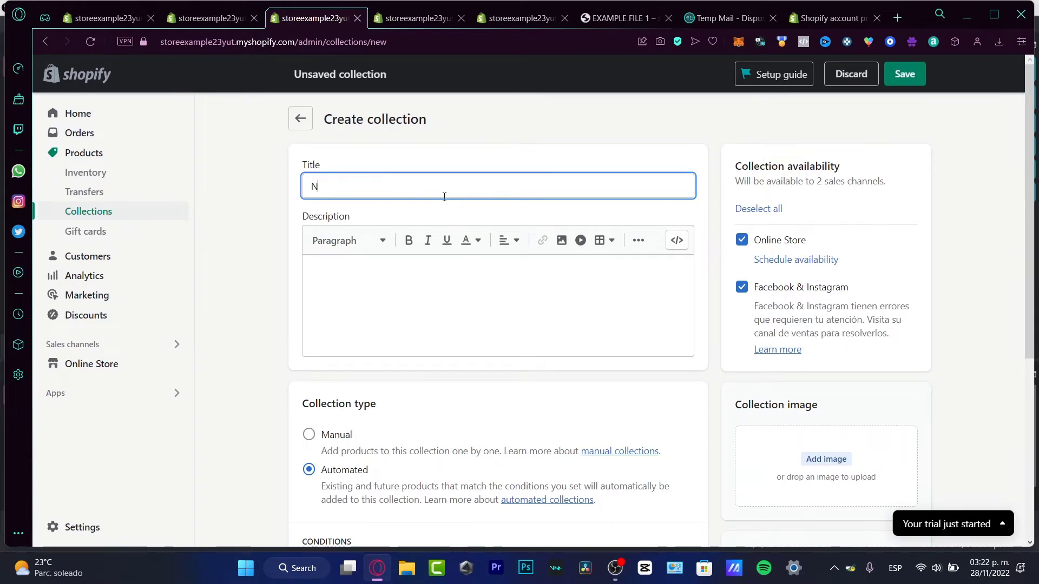
type("ew Arrivals 2023")
left_click(492, 262)
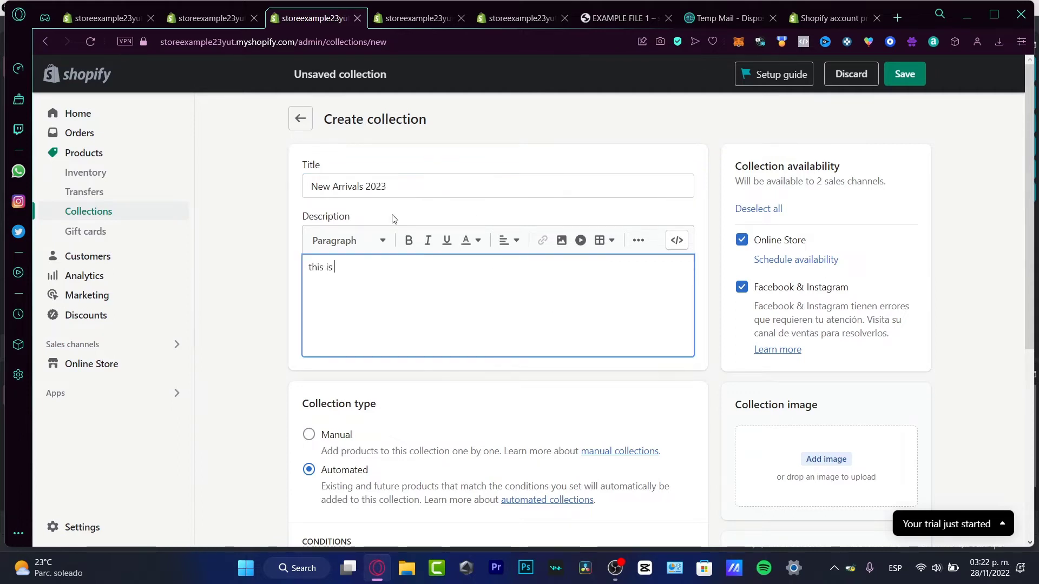
type("this is just an example")
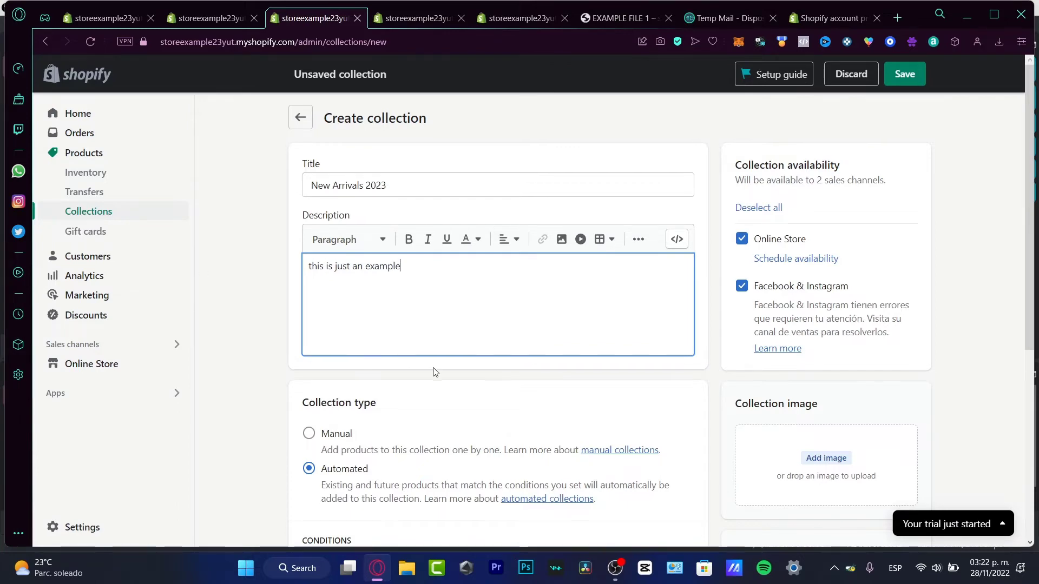
scroll(432, 362, "down", 3)
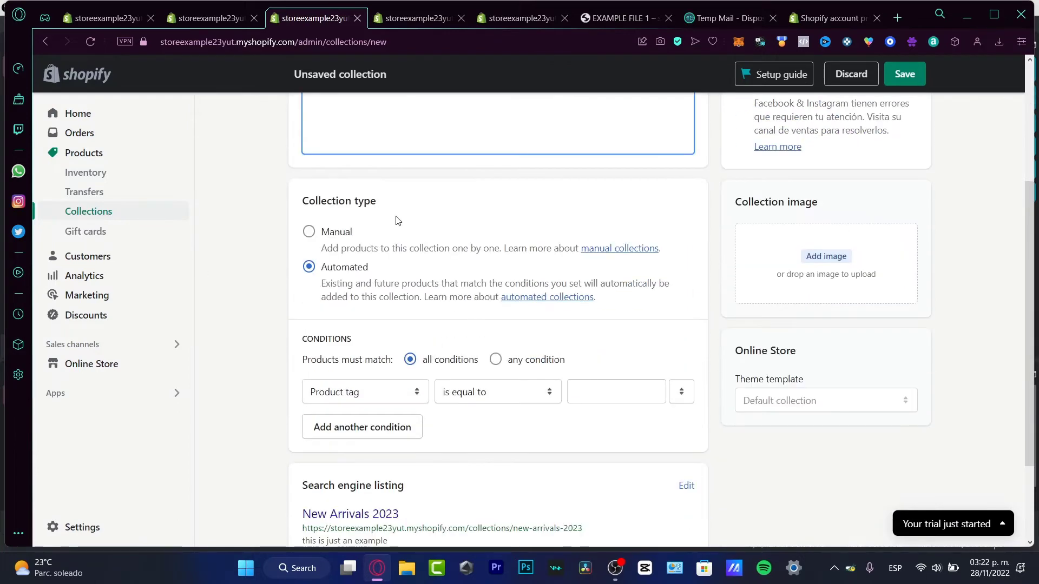
left_click(343, 235)
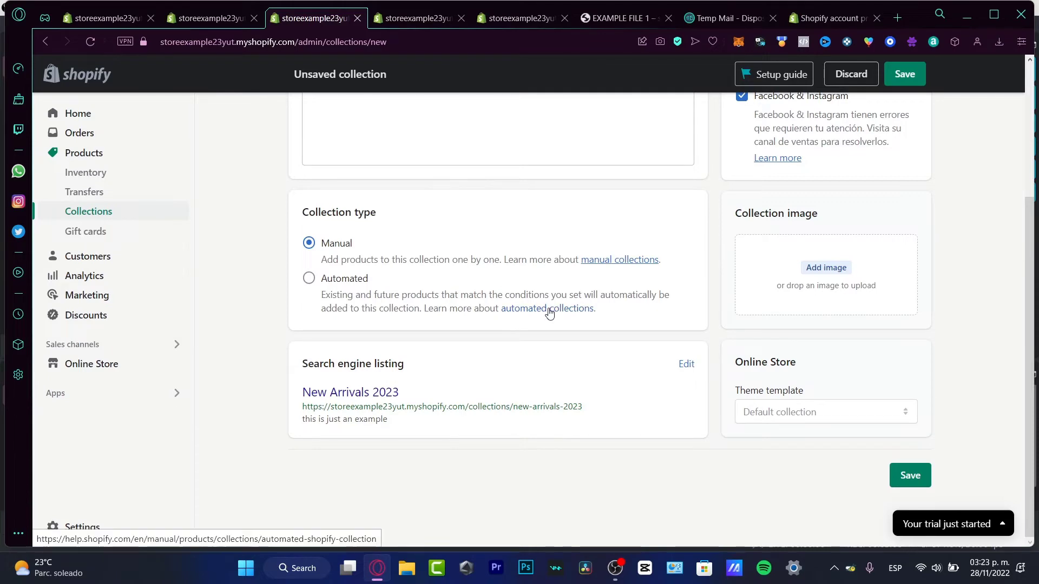
scroll(548, 311, "up", 3)
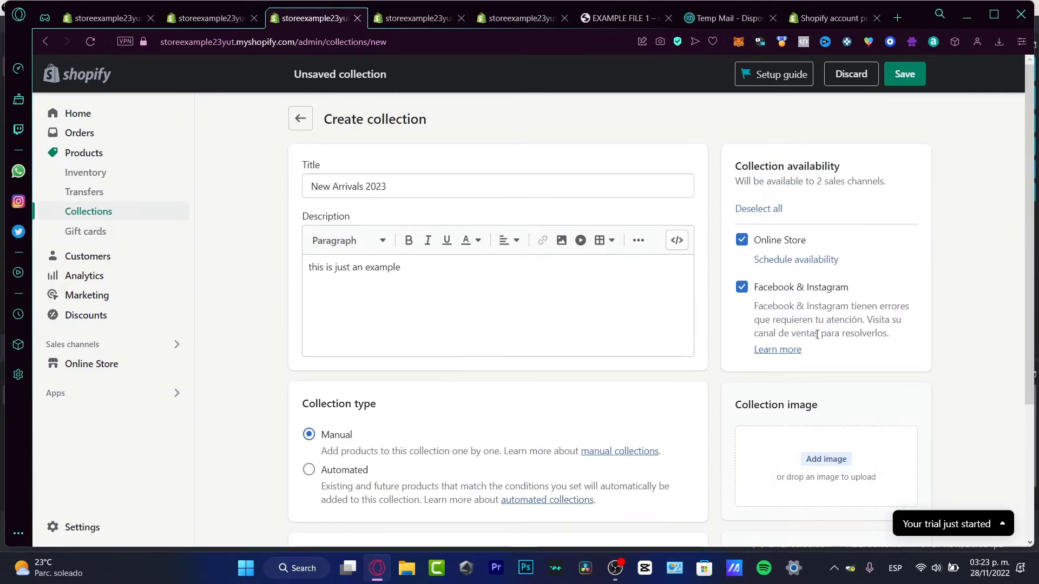
scroll(709, 370, "down", 3)
scroll(726, 402, "up", 3)
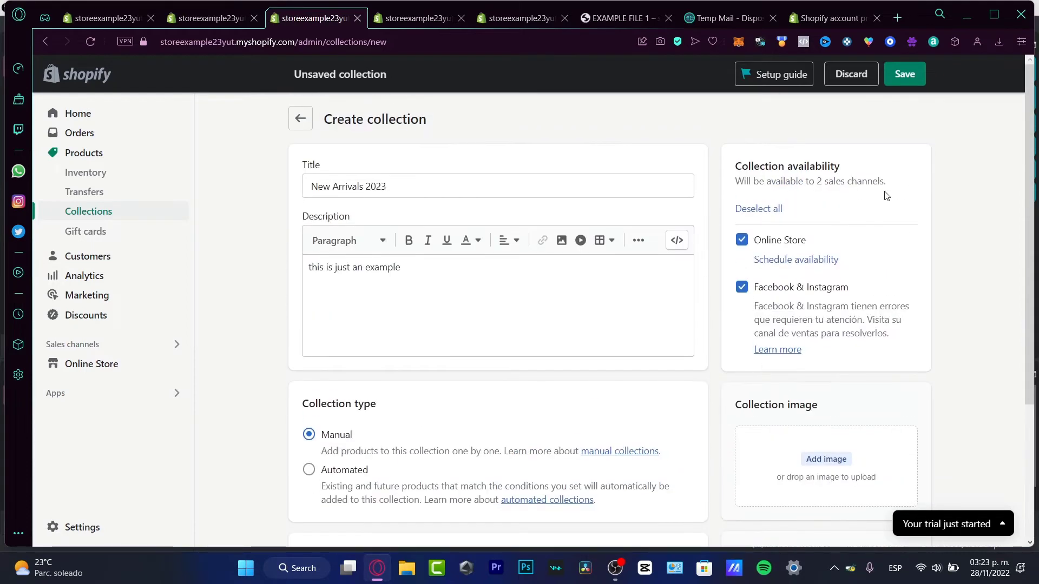
left_click(905, 74)
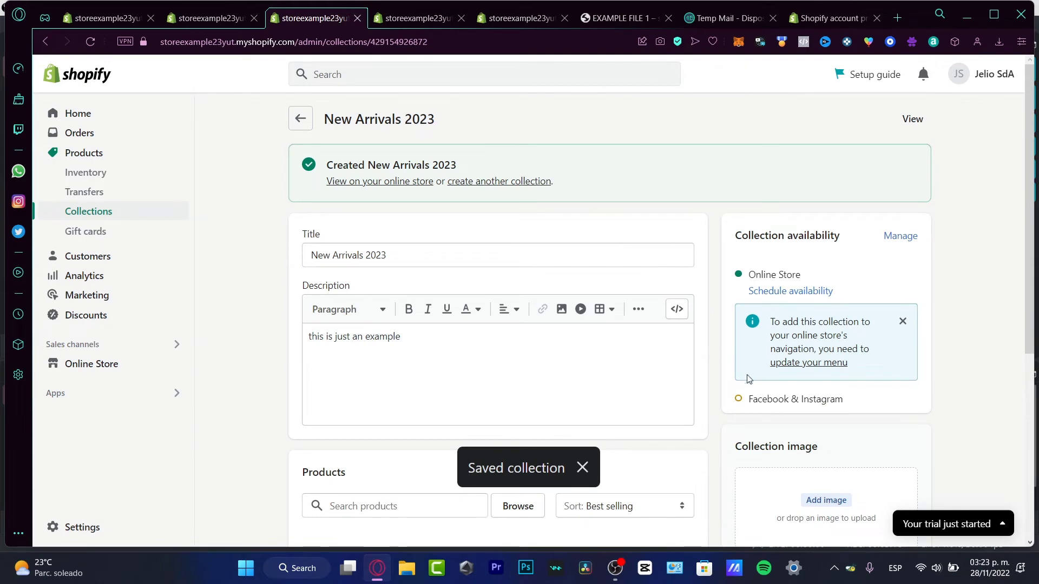
Add the products EXAMPLE FILE 1 and EXAMPLE 2 to the New Arrivals 2023 collection
scroll(735, 393, "down", 5)
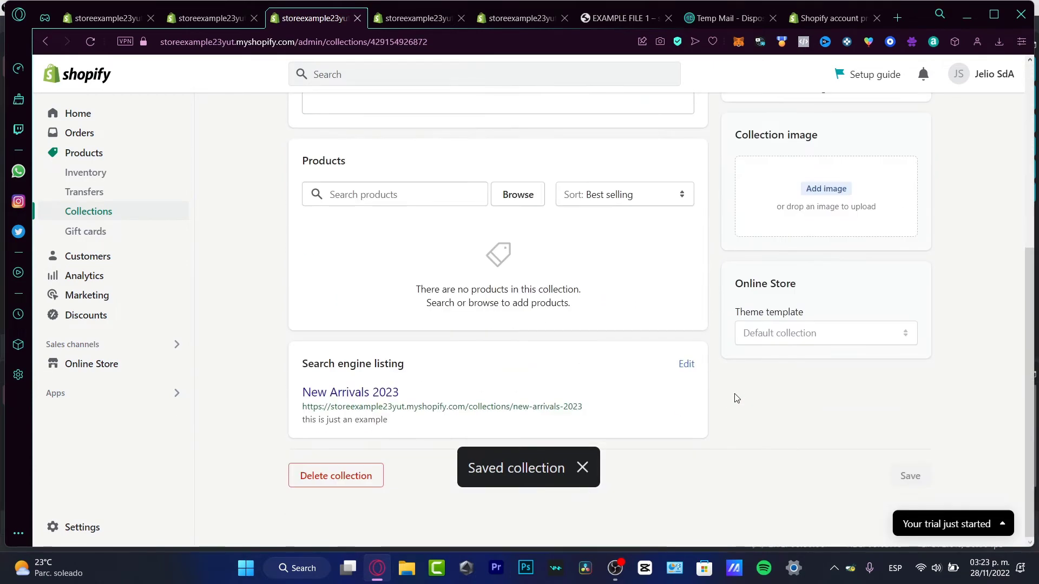
scroll(736, 396, "up", 4)
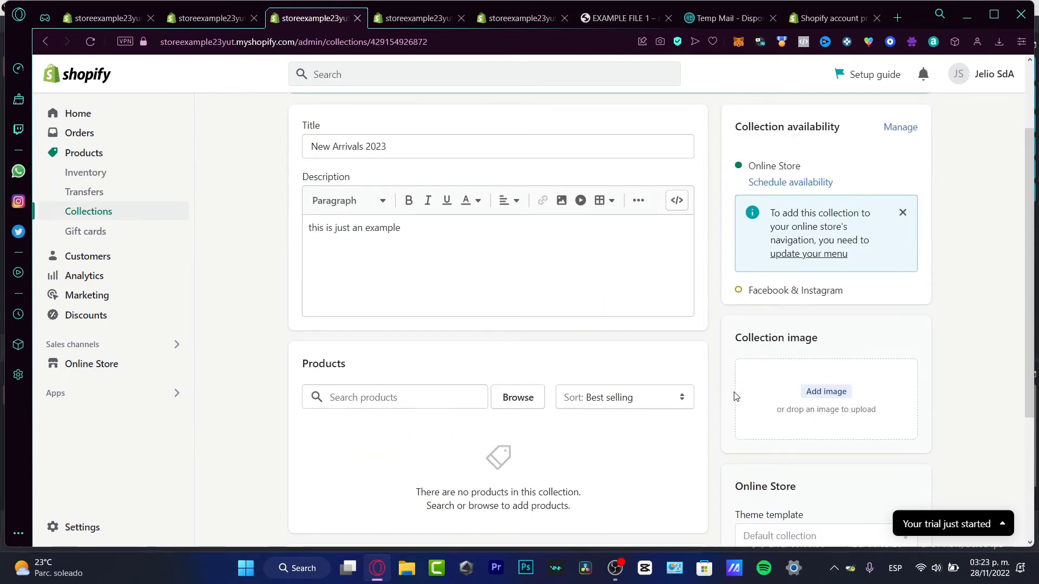
left_click(431, 403)
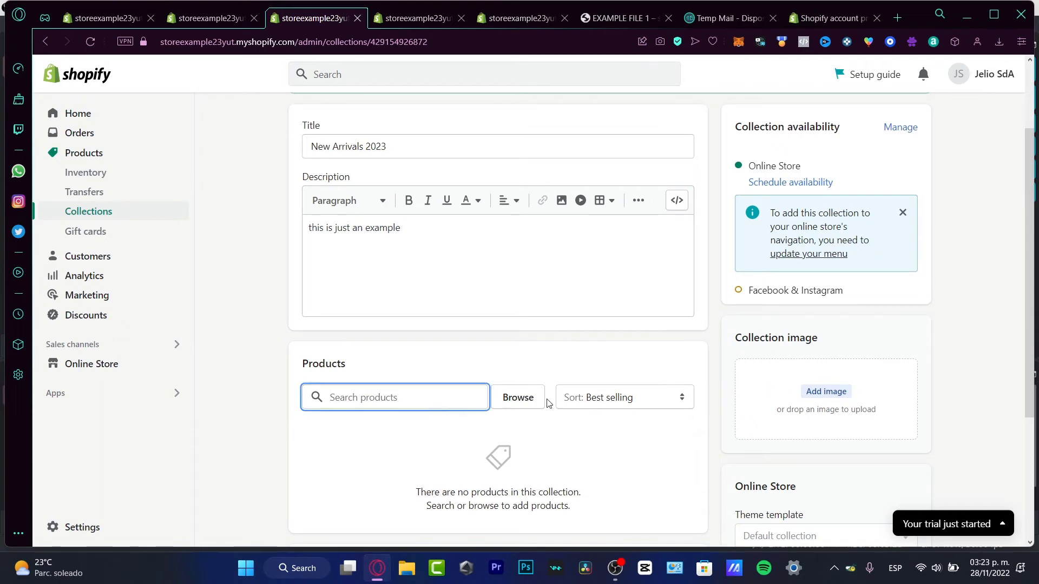
left_click(519, 400)
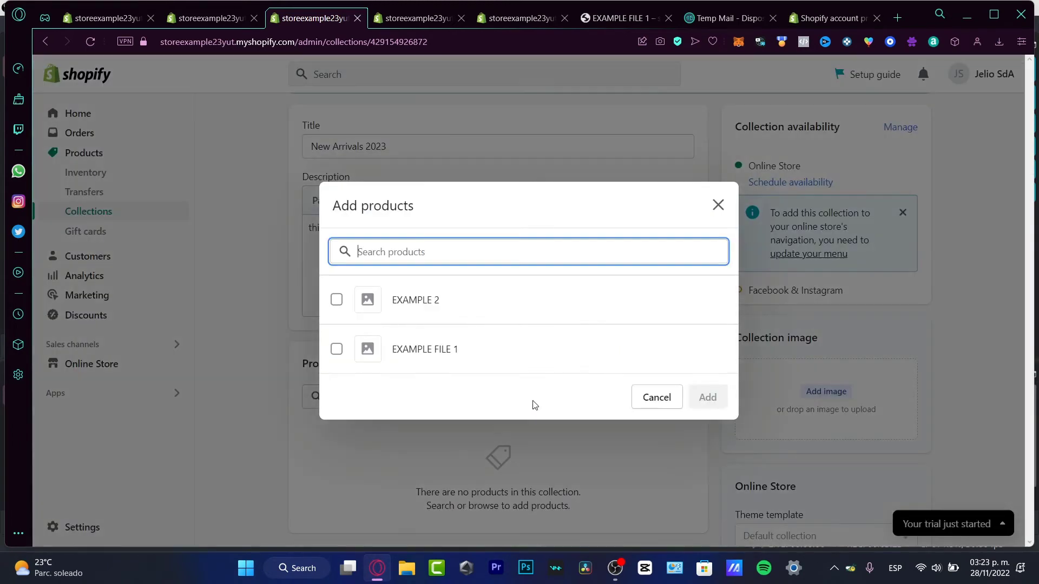
left_click(337, 348)
left_click(410, 301)
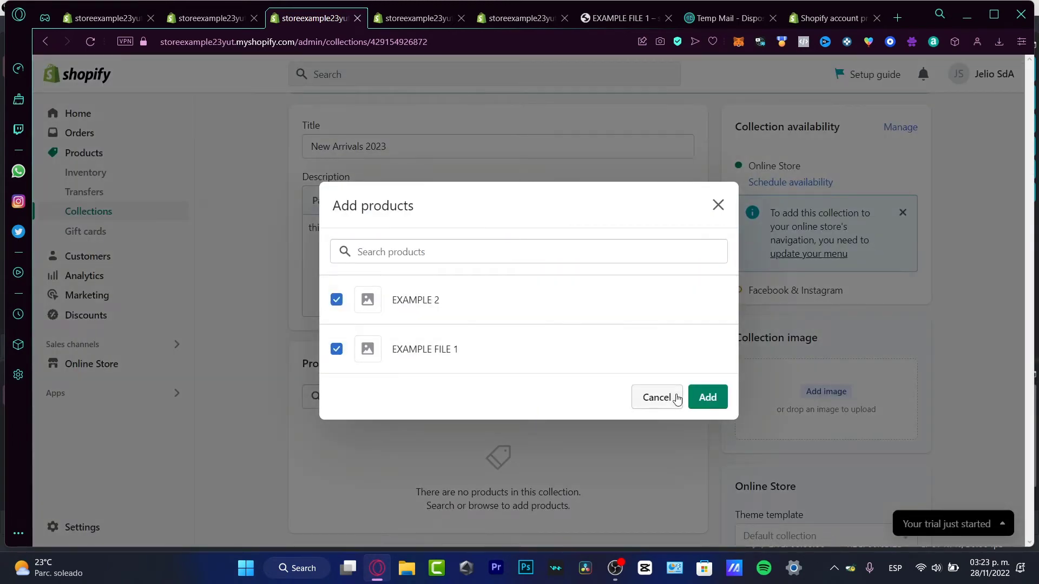
left_click(707, 397)
Go to the Online Store themes page, where Dawn is the current theme
scroll(725, 430, "down", 3)
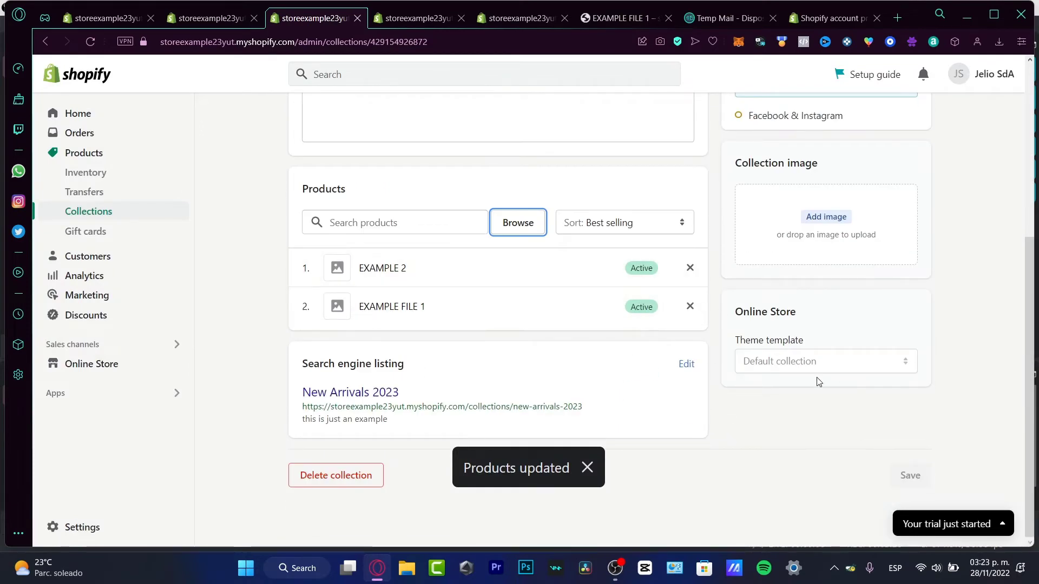
scroll(764, 258, "up", 5)
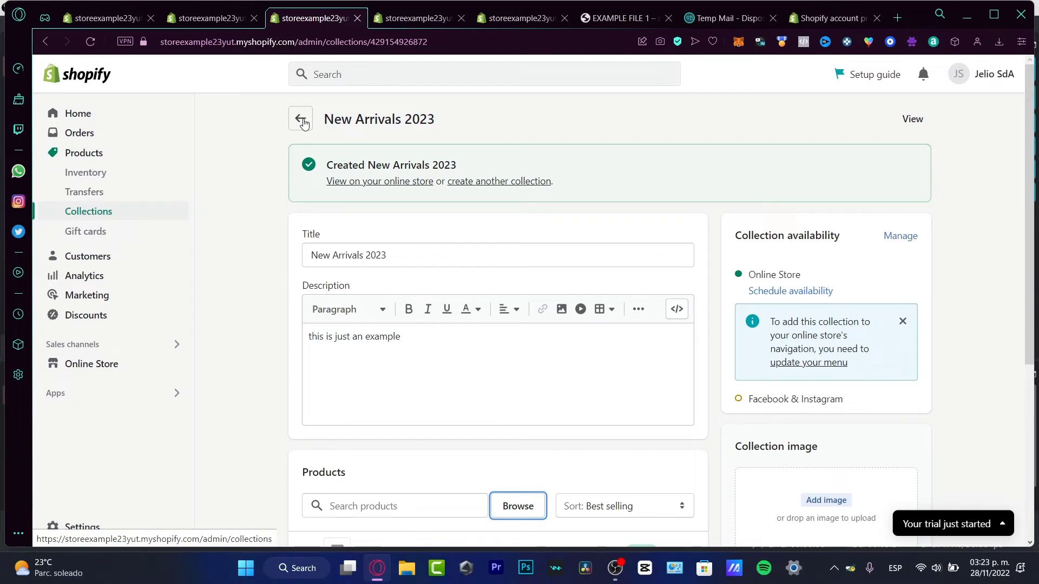
left_click(102, 365)
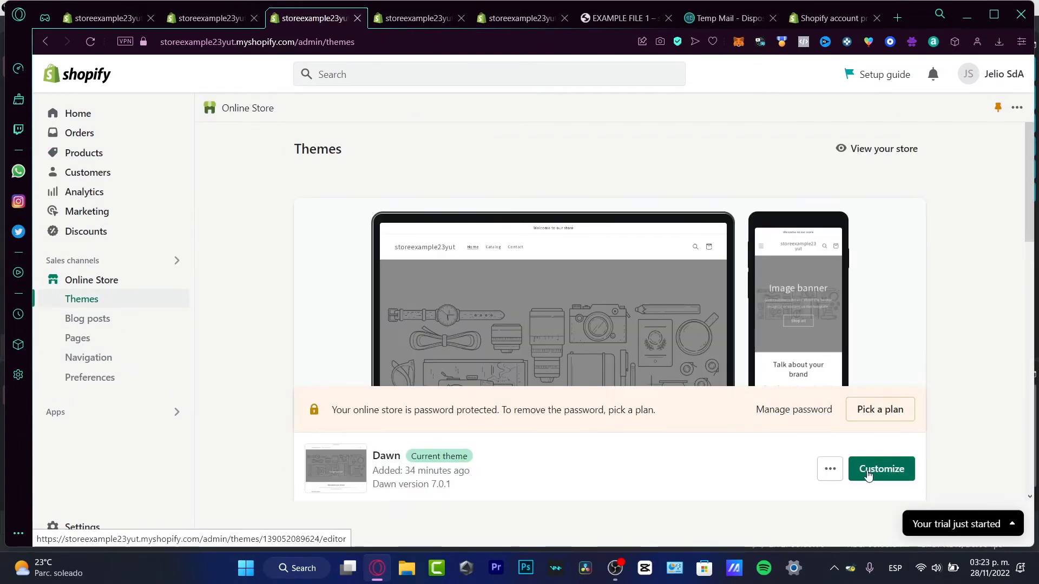
Launch the Dawn theme editor and scroll to the home page's Multimedia collage
left_click(866, 475)
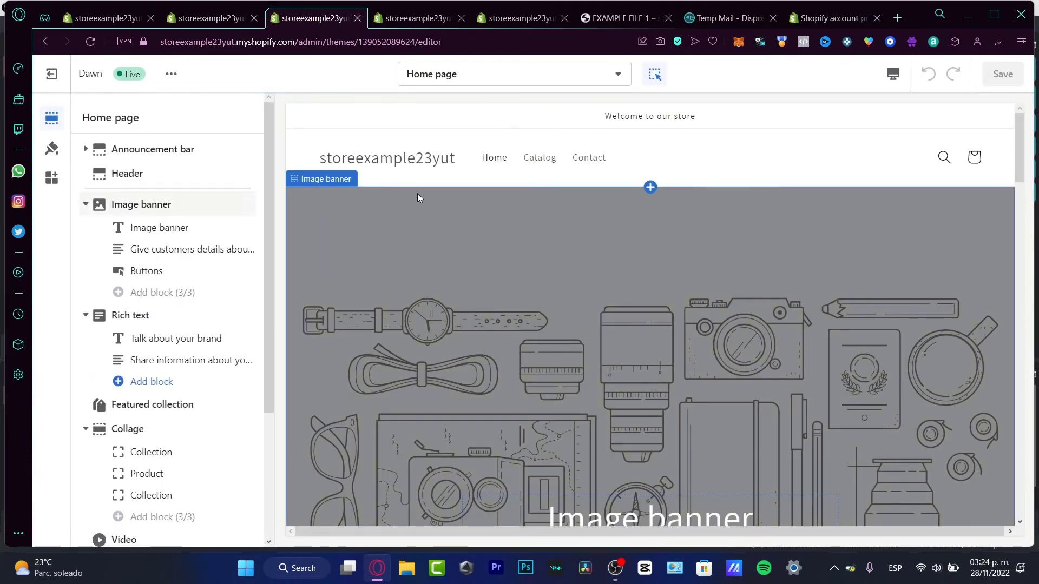
scroll(272, 247, "down", 2)
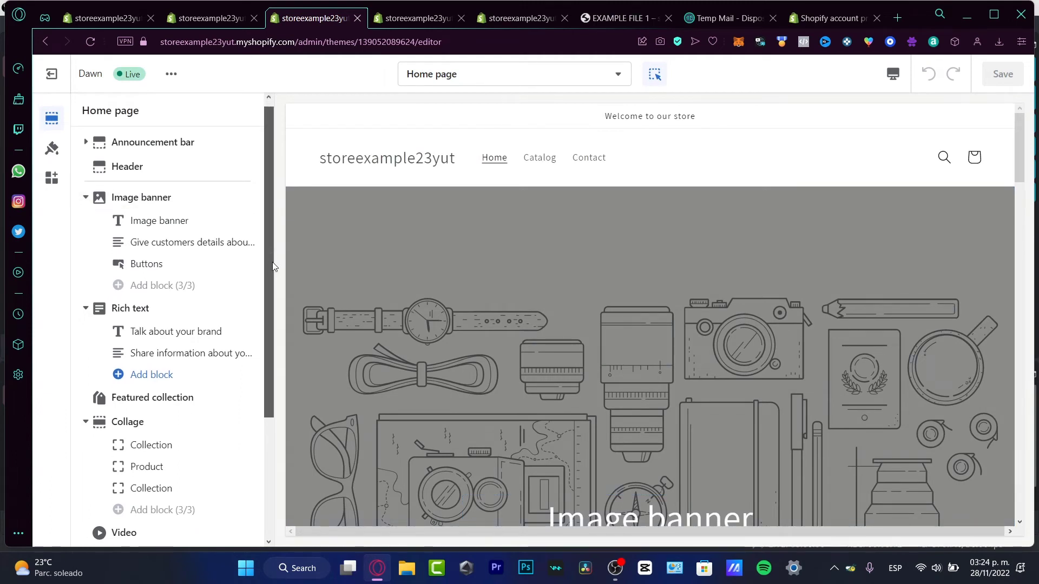
left_click_drag(281, 289, 268, 404)
Set the second collage Collection block to show New Arrivals 2023
left_click(155, 293)
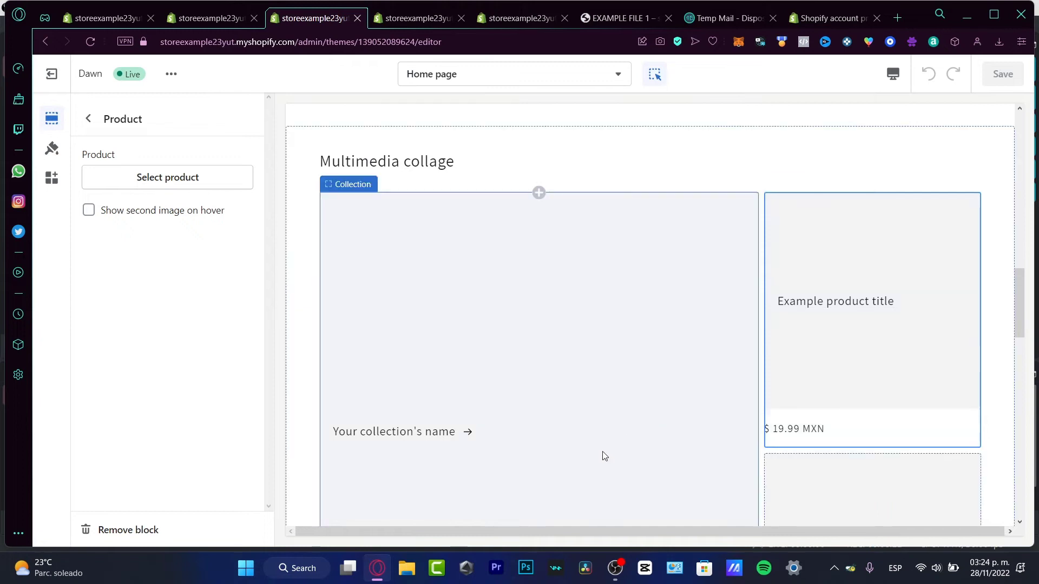
left_click(637, 358)
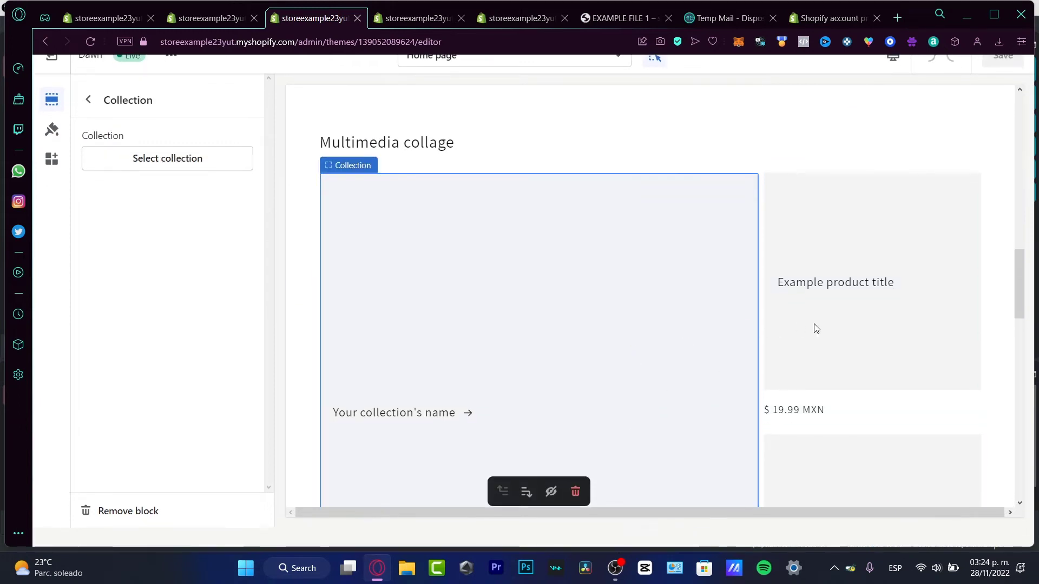
left_click(878, 352)
scroll(888, 359, "down", 4)
left_click(854, 330)
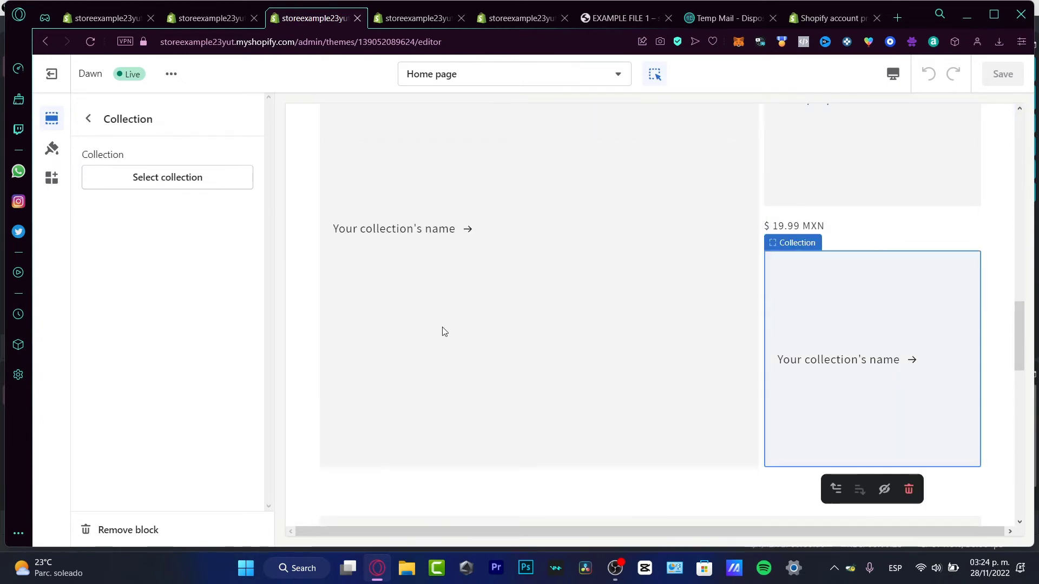
left_click(150, 187)
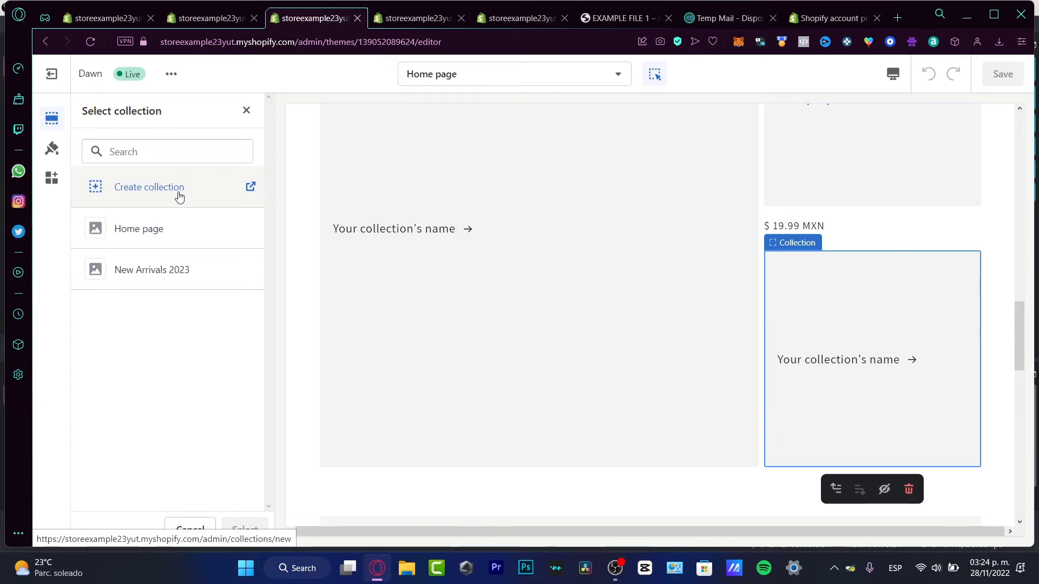
left_click(172, 275)
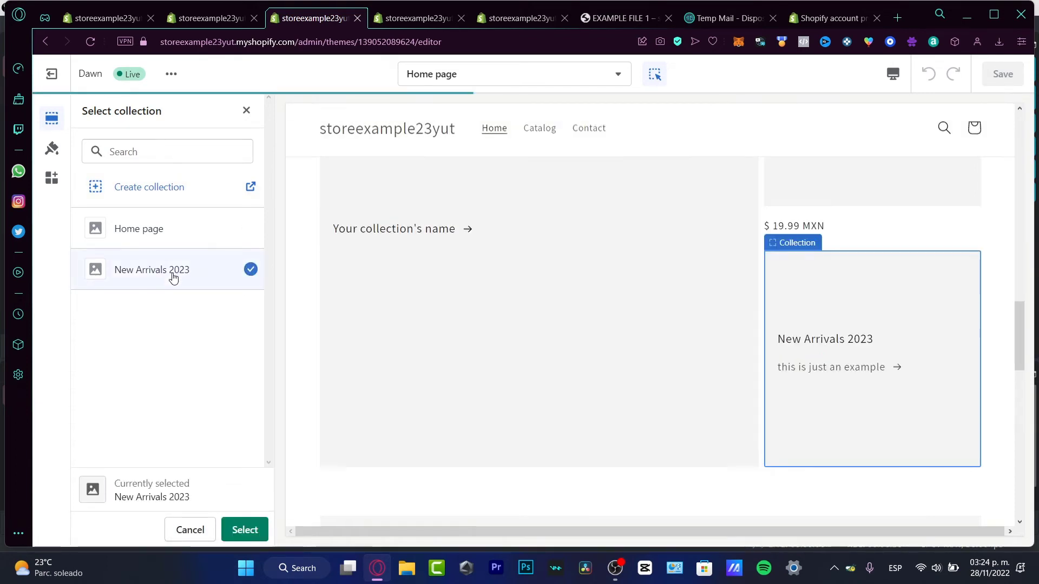
left_click(244, 529)
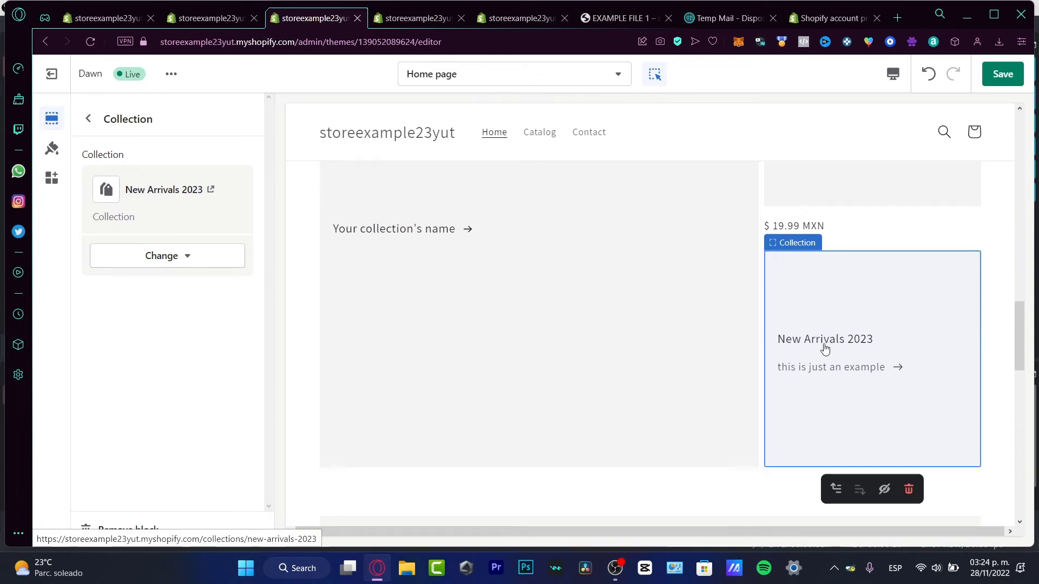
Bring up the Featured collection section's settings
scroll(823, 346, "up", 10)
scroll(830, 349, "down", 3)
scroll(828, 347, "up", 3)
left_click(568, 302)
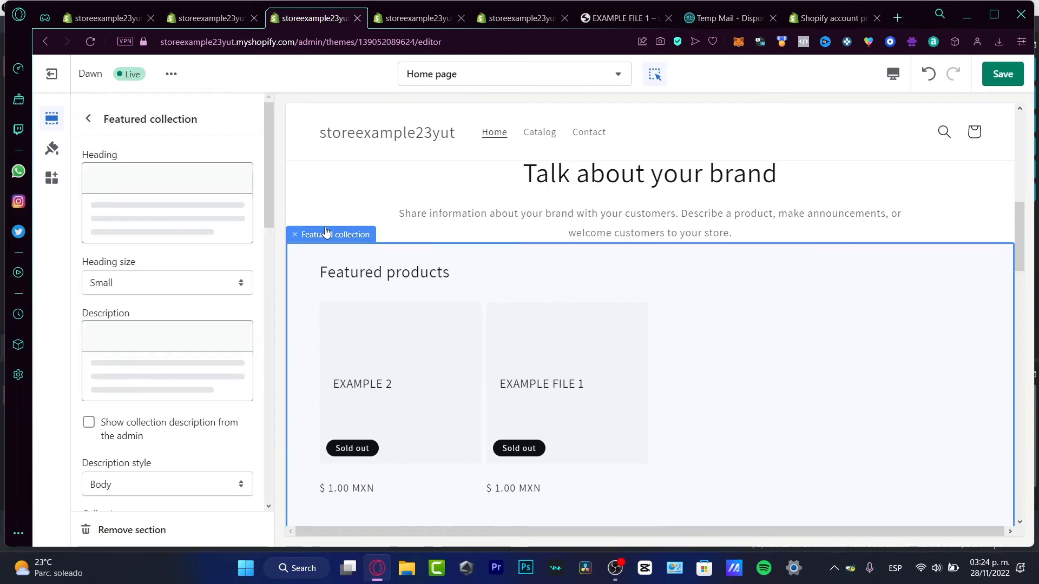
Hide the Collage, Rich text and original Featured collection sections from the home page
left_click(88, 118)
scroll(151, 233, "up", 3)
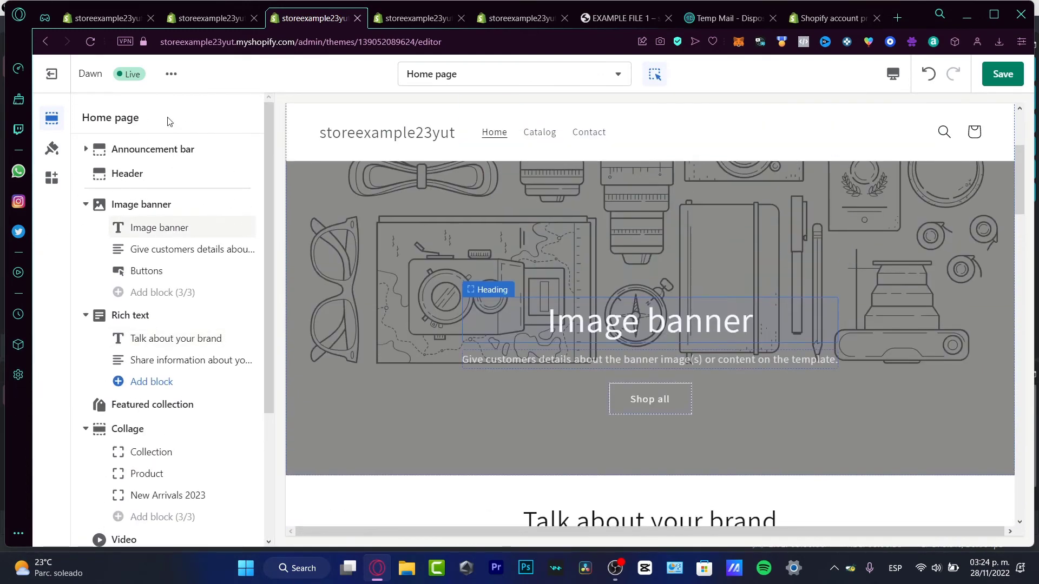
scroll(148, 292, "down", 3)
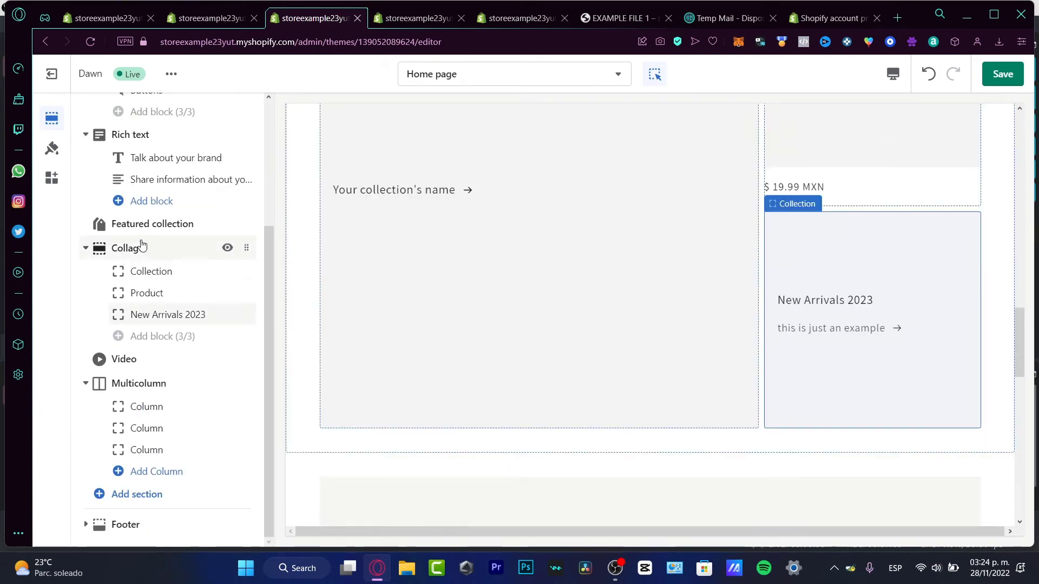
left_click(86, 248)
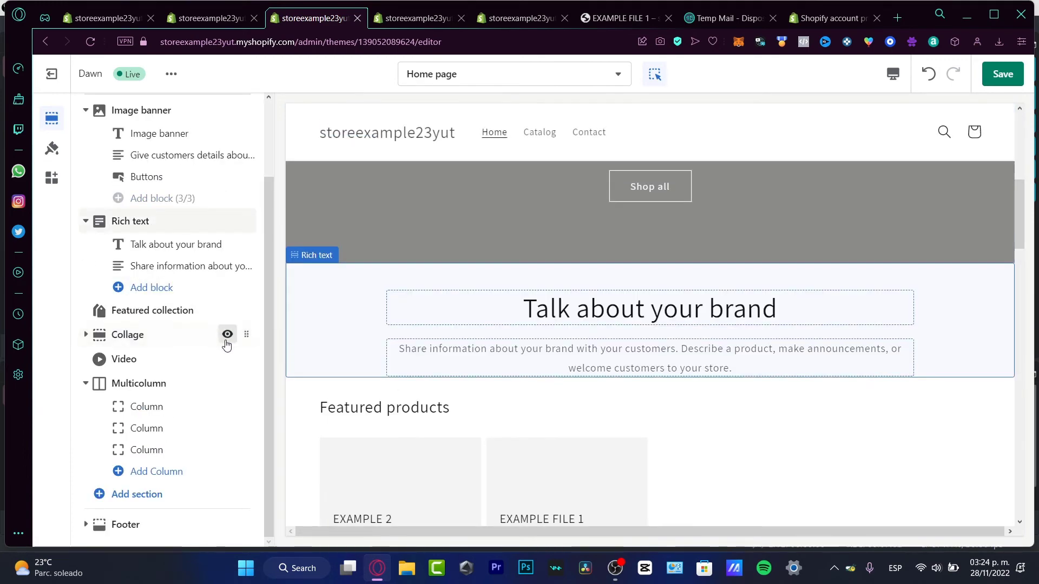
left_click(227, 334)
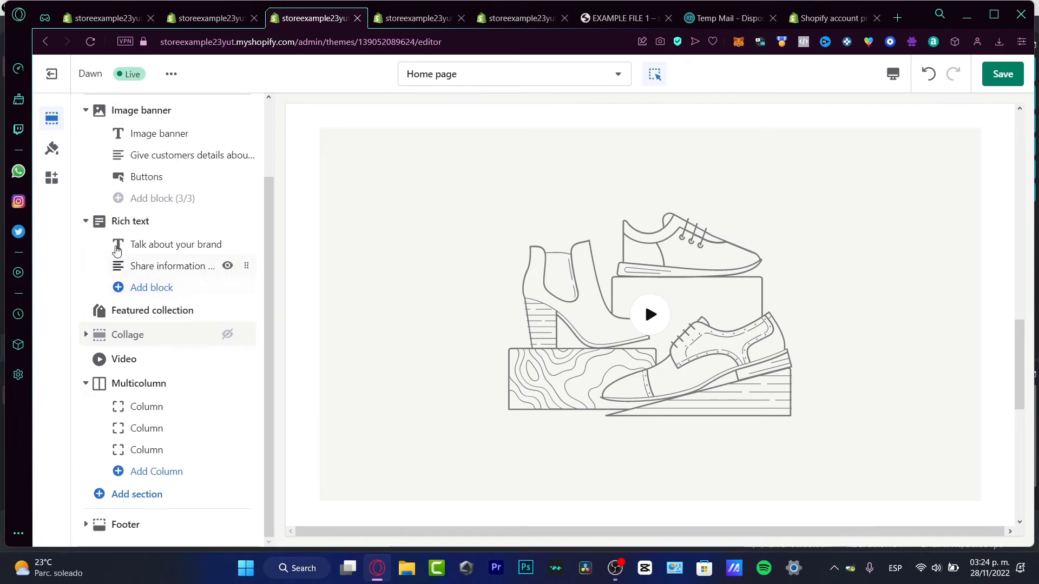
left_click(85, 220)
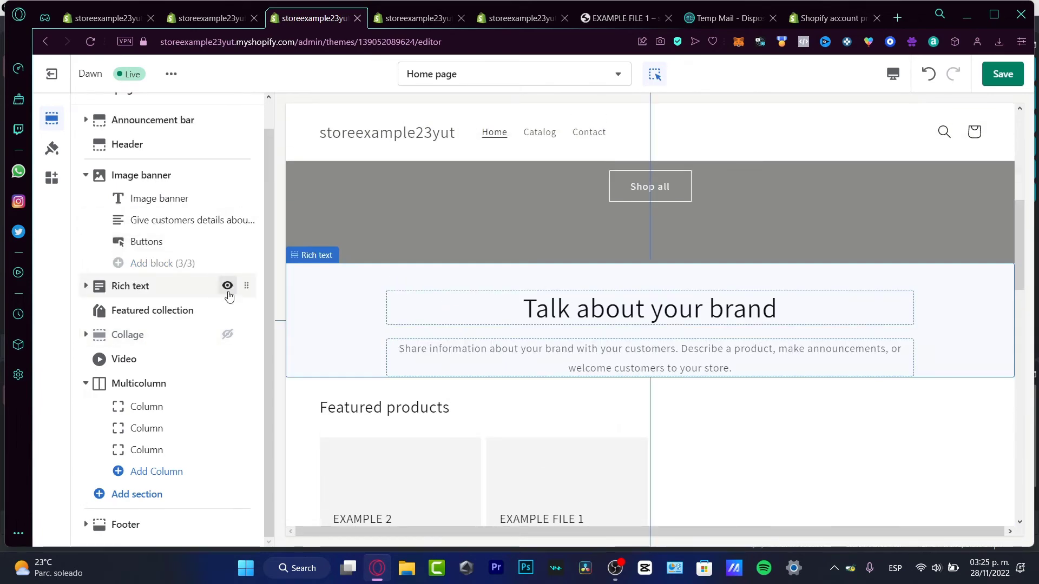
left_click(227, 285)
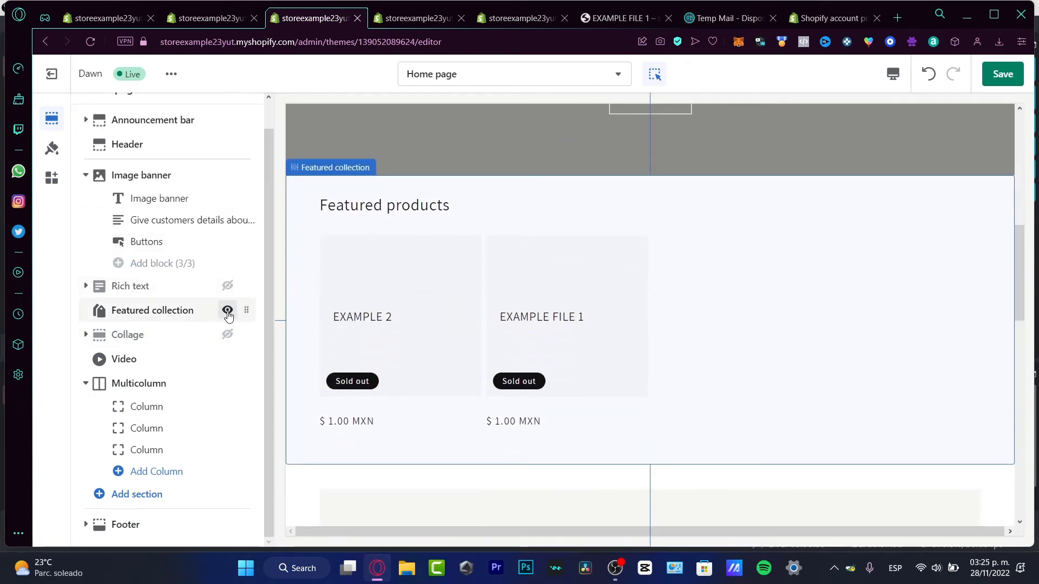
left_click(228, 311)
left_click(217, 338)
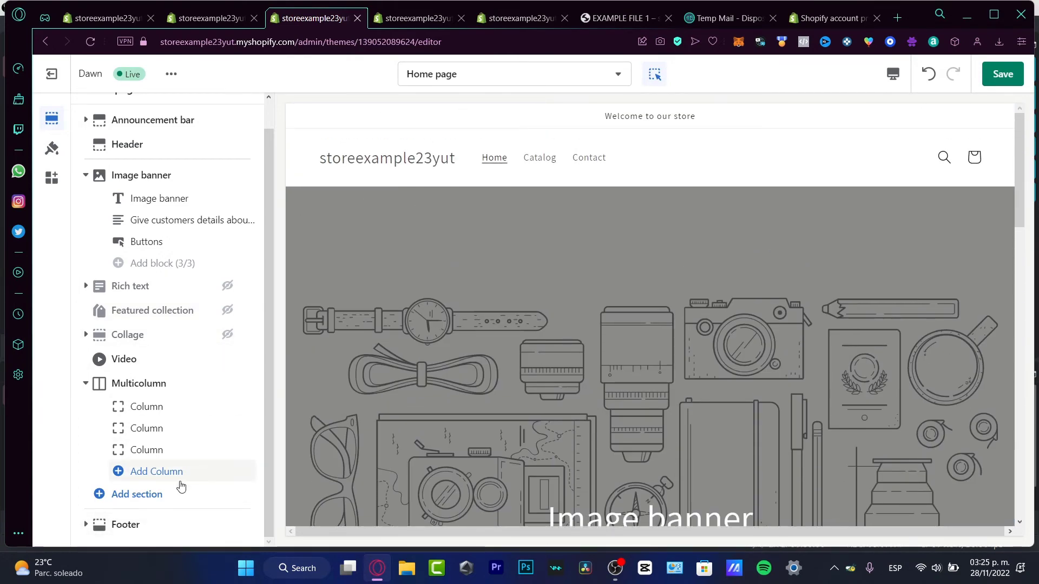
Insert a new Featured collection section below Multicolumn and select it in the sidebar
left_click(151, 497)
type("cat")
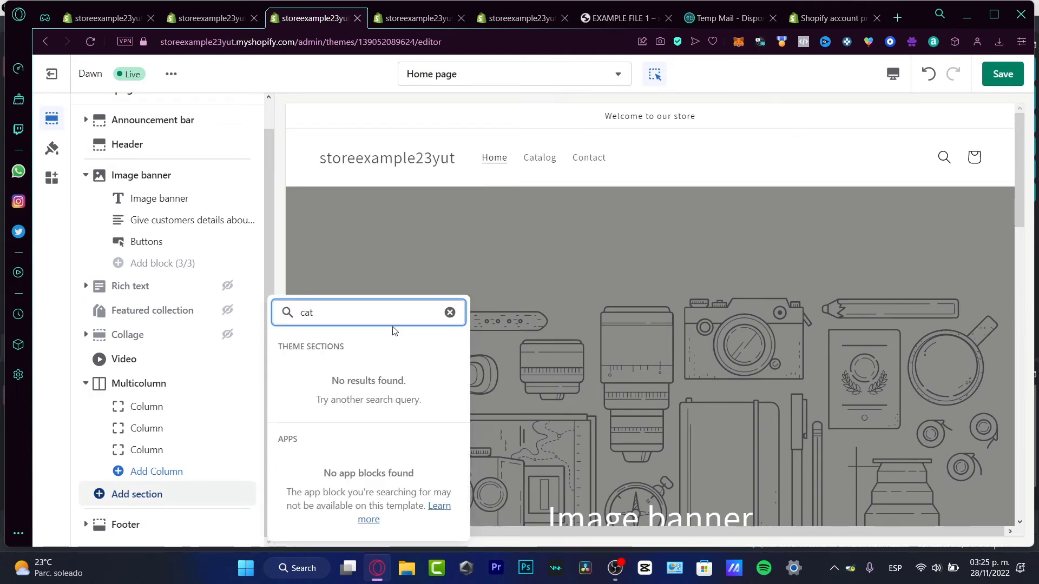
key("BackSpace")
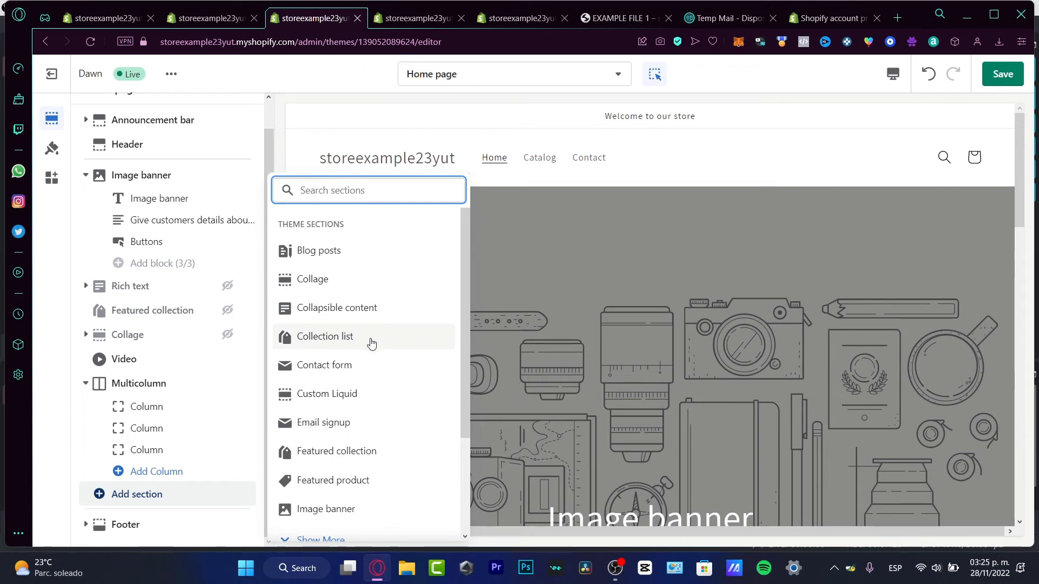
left_click(365, 450)
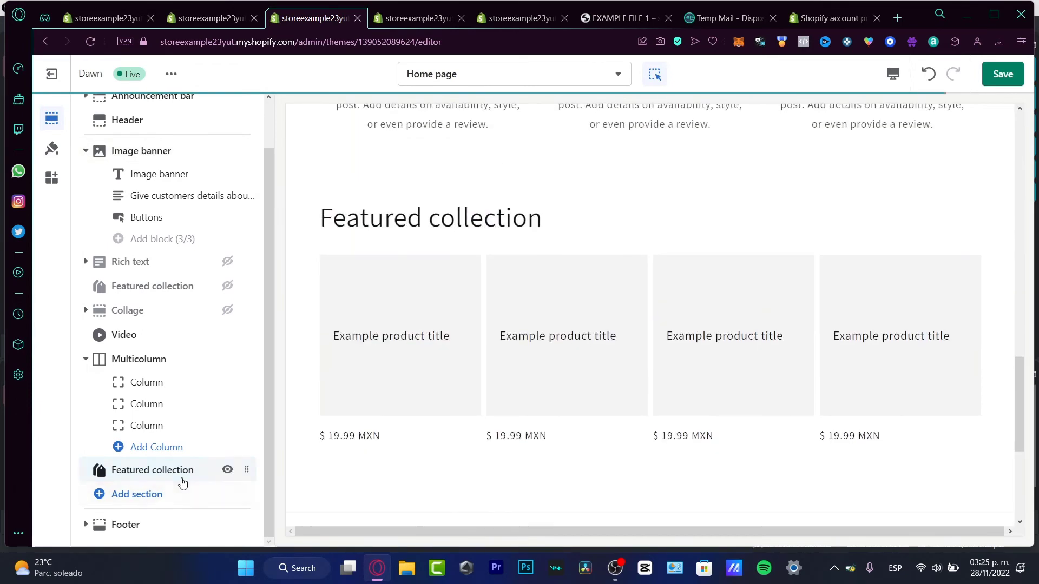
left_click(158, 495)
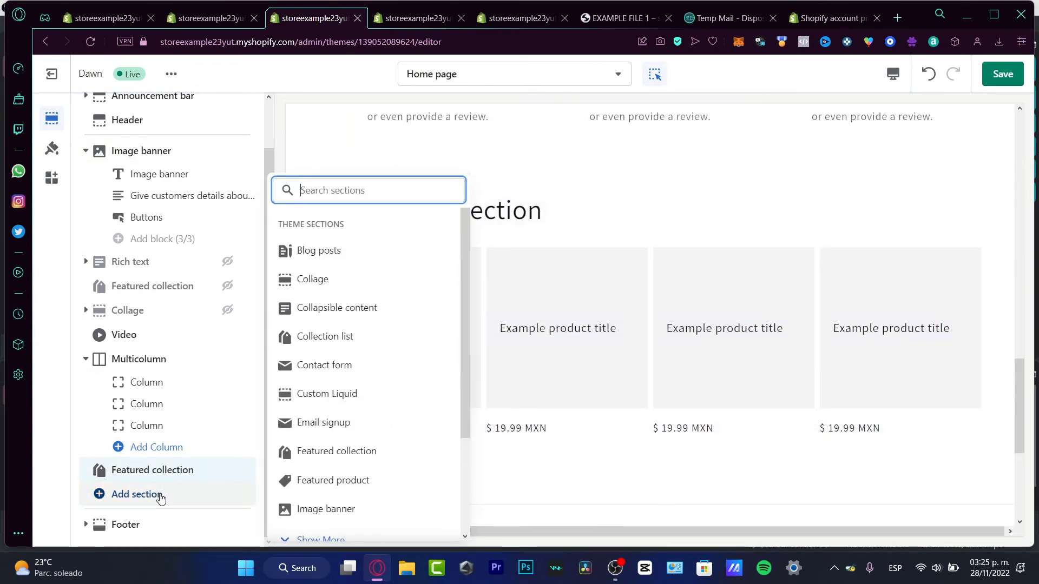
left_click(691, 482)
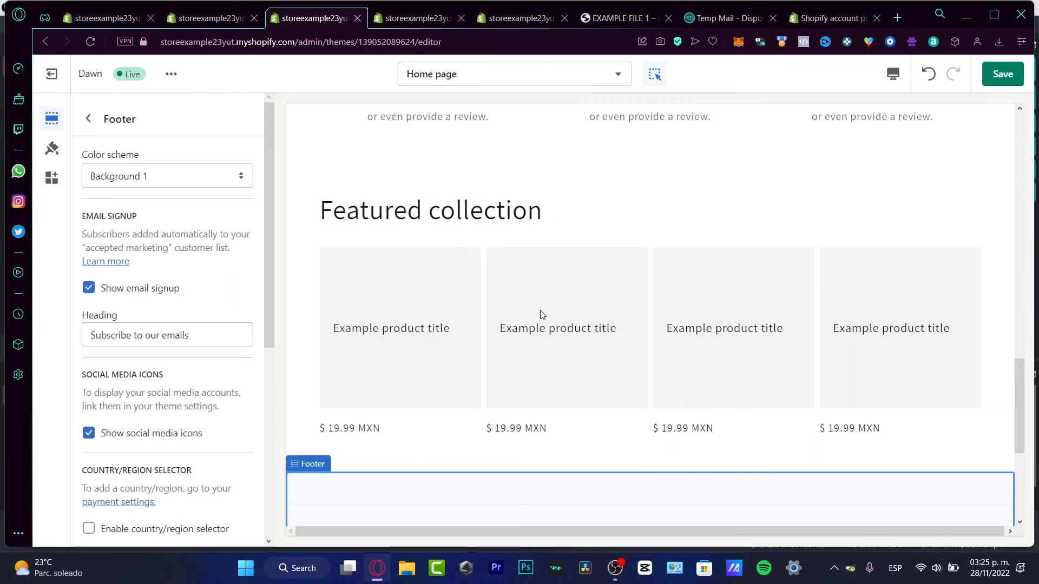
left_click(527, 322)
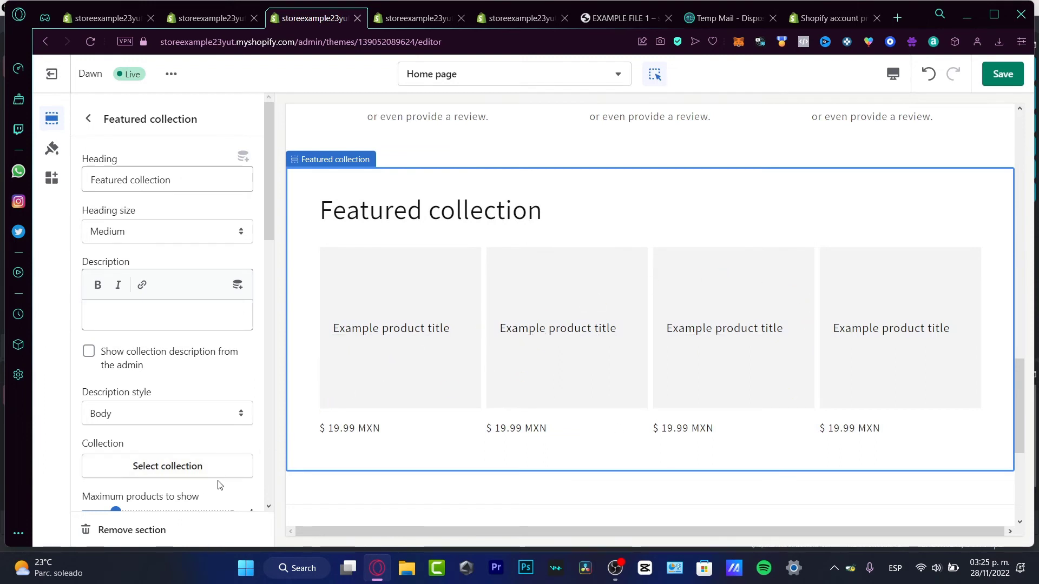
Choose New Arrivals 2023 as the new section's collection, previewing EXAMPLE FILE 1 and EXAMPLE 2
left_click_drag(268, 234, 269, 269)
left_click(212, 369)
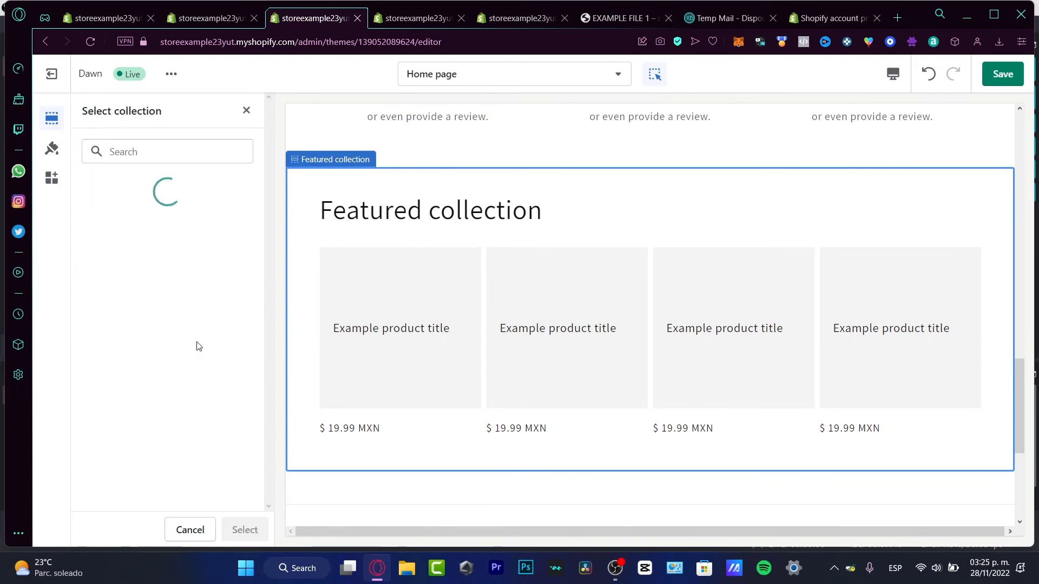
left_click(159, 273)
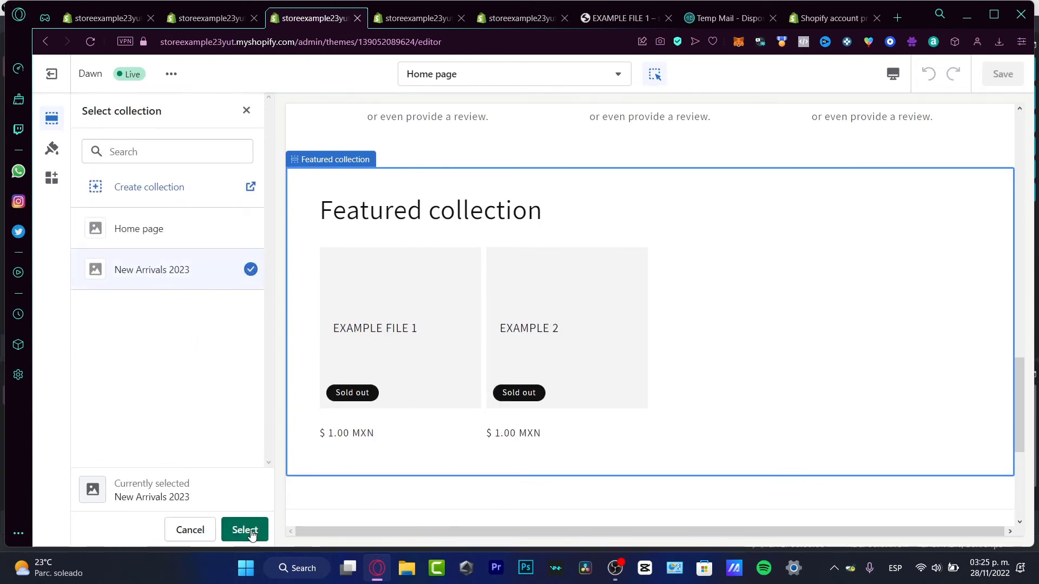
left_click(245, 530)
scroll(219, 292, "up", 2)
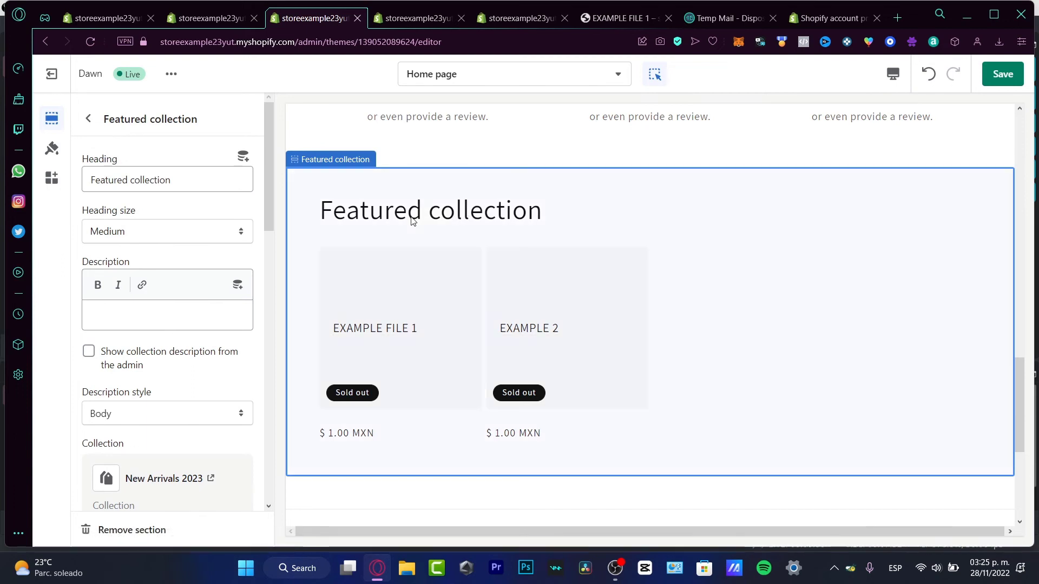
left_click(187, 184)
Set heading 'NEW ARRIVALS 2023 50% OFF', description 'HAVE IT WITH A HUGE DISCOUNT', and save
triple_click(188, 184)
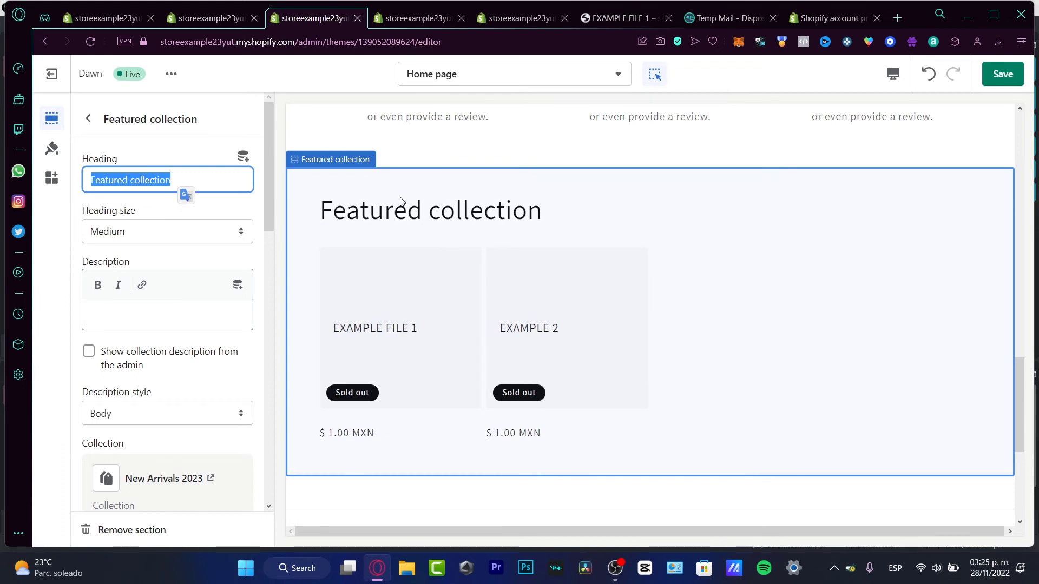
type("N")
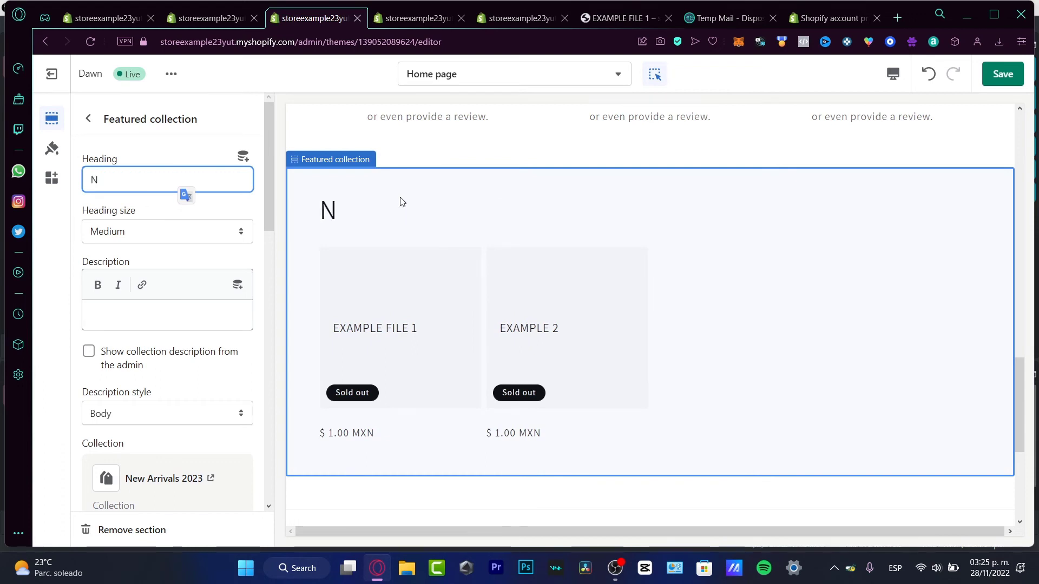
type("EW ARRIVALS 2023")
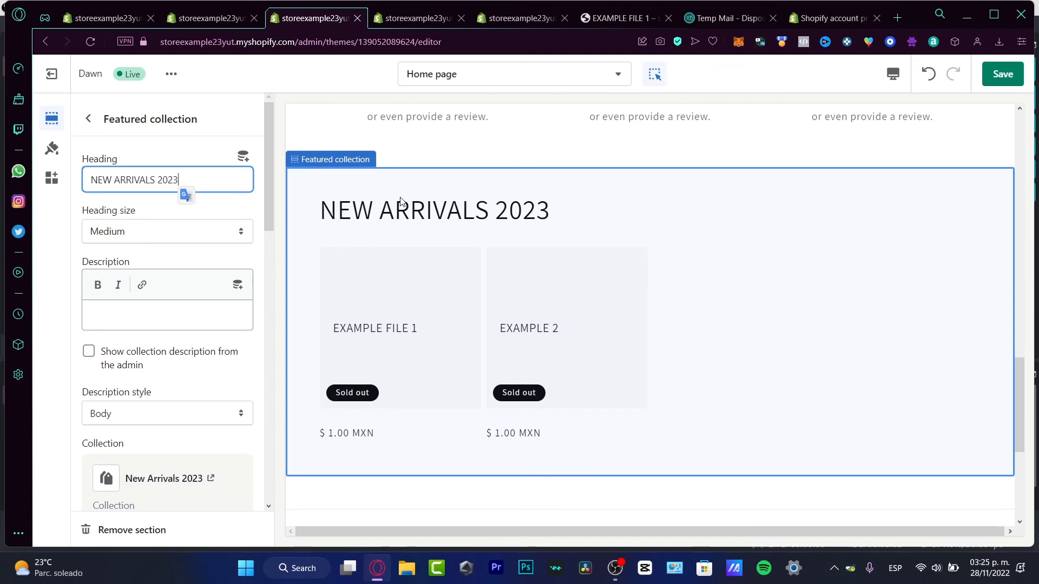
type(" 50")
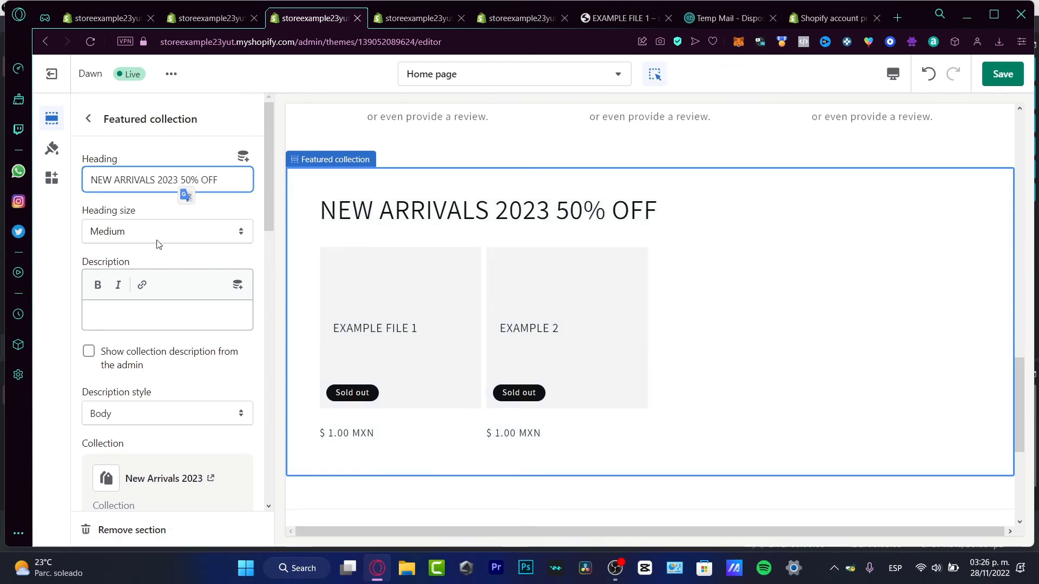
left_click(167, 311)
type("HAVE IT WITH A HUGE DISCOUNT")
scroll(221, 366, "down", 10)
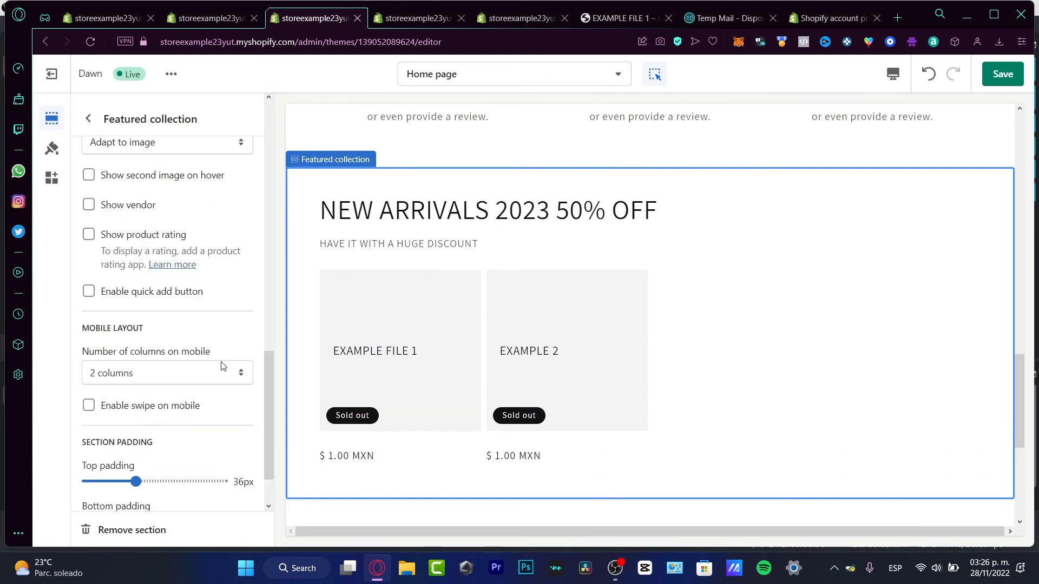
scroll(221, 366, "up", 10)
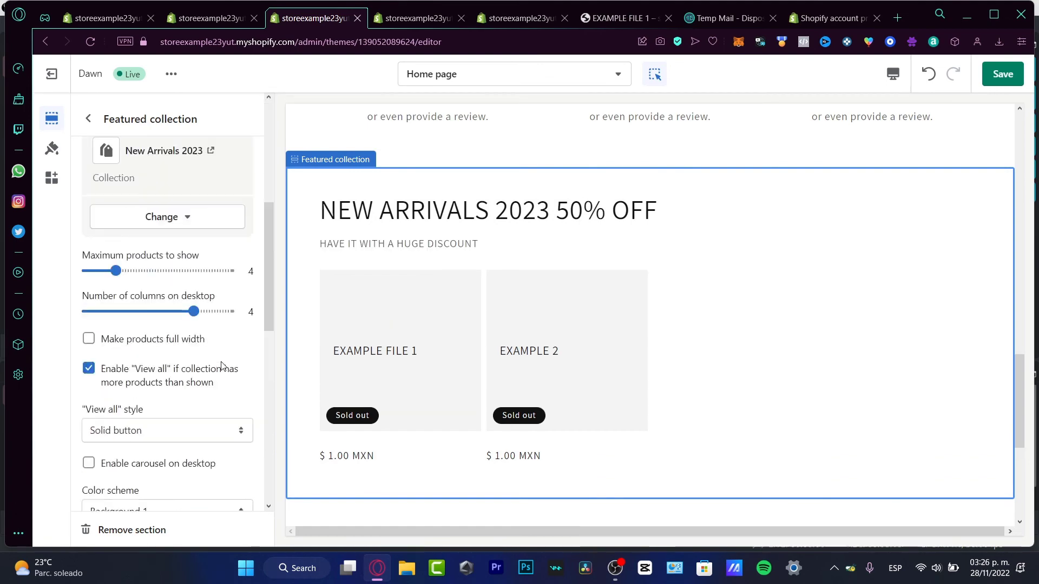
left_click(988, 79)
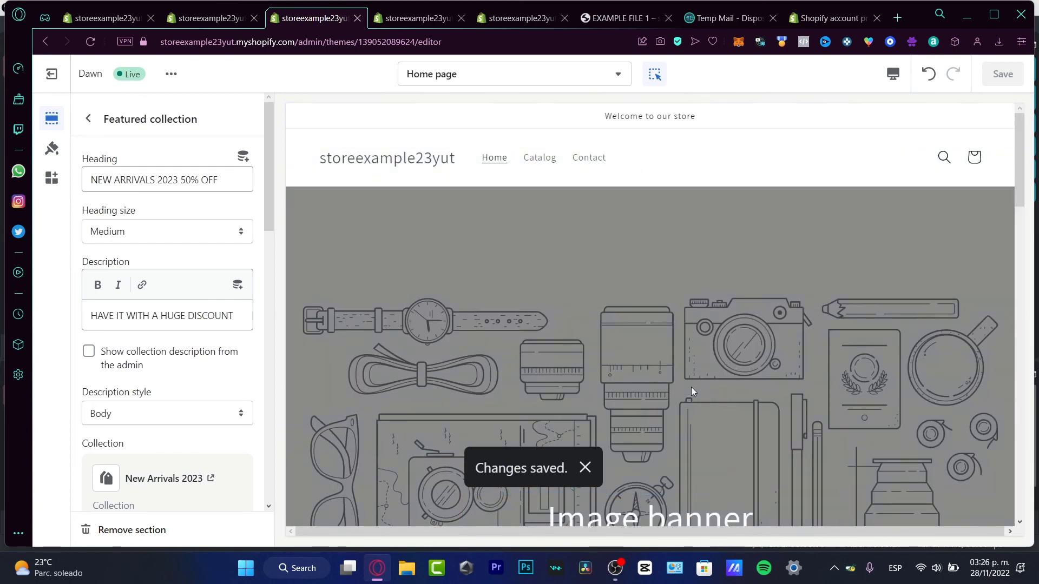
Preview the Catalog page, exit the theme editor, and view the admin Products list
left_click(540, 159)
left_click(548, 181)
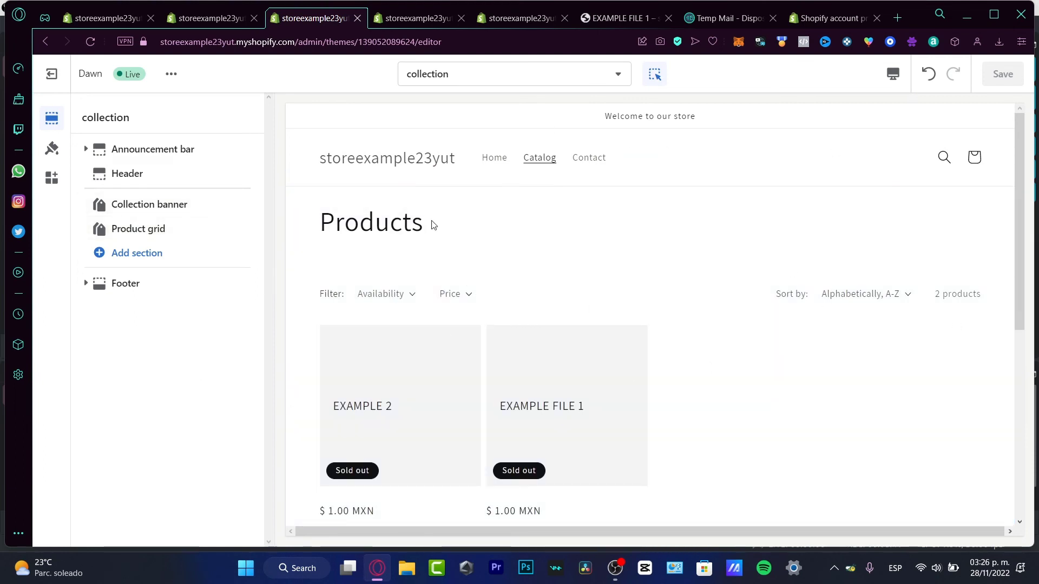
left_click(51, 73)
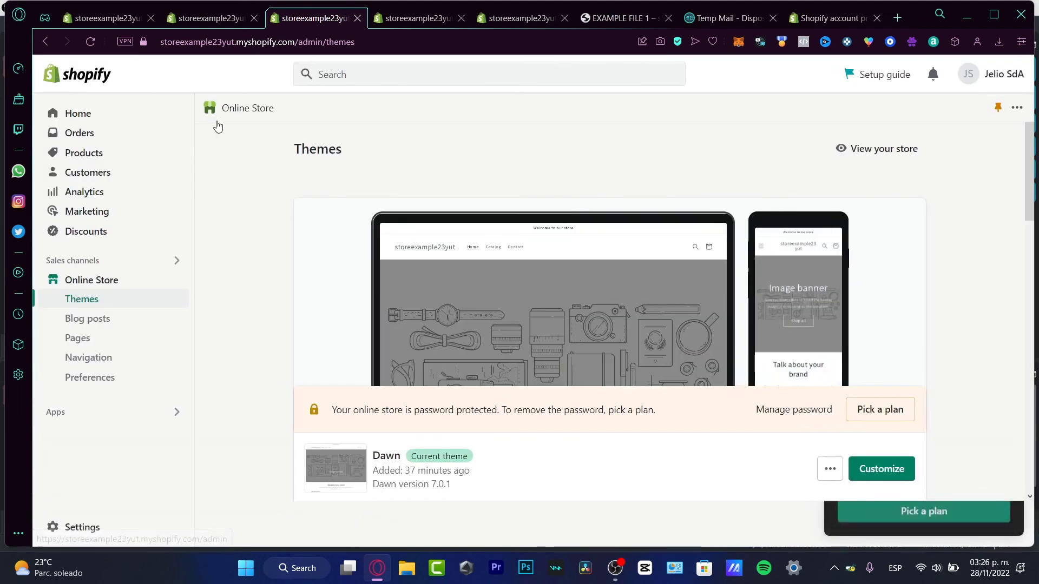
left_click(108, 157)
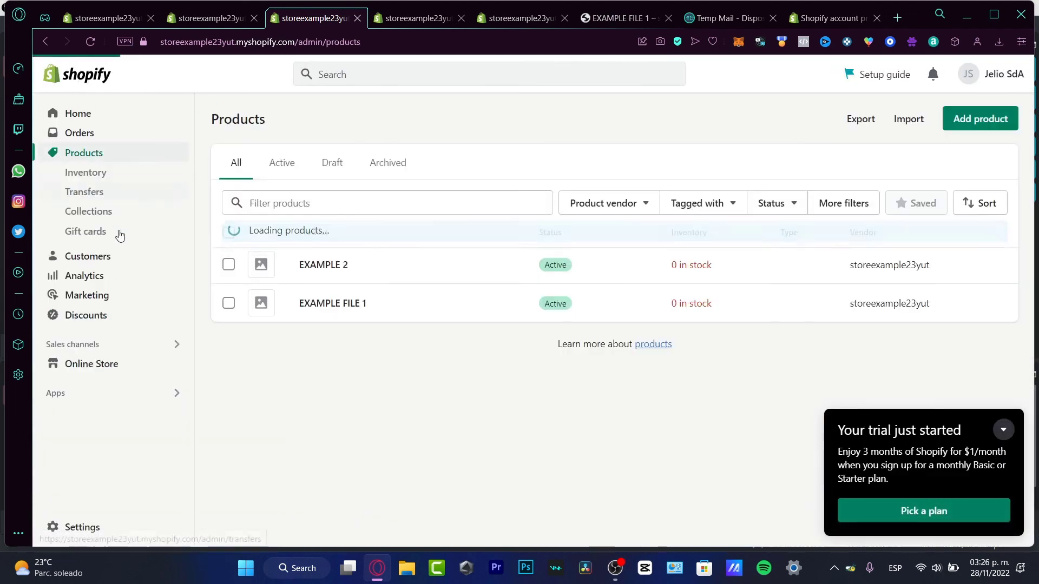